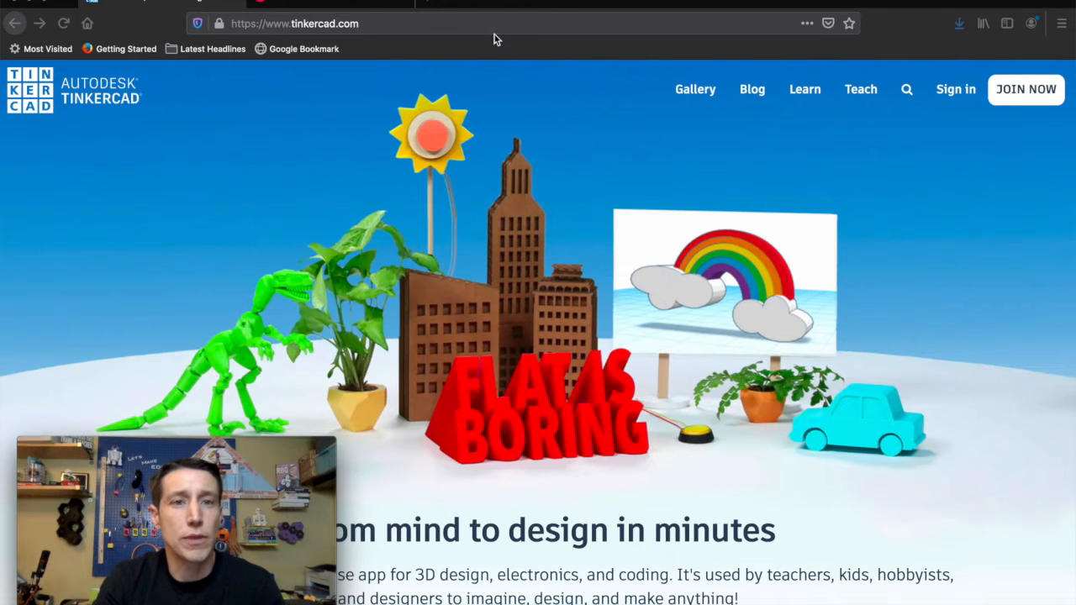
Sign in to Tinkercad with Google and create a new 3D design.
click(957, 92)
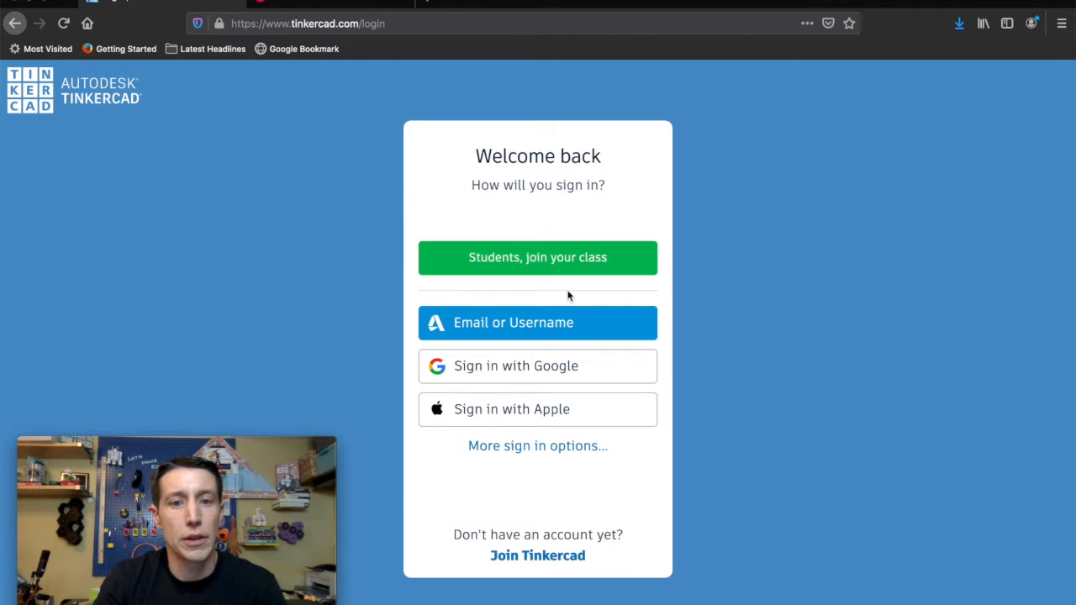
click(528, 370)
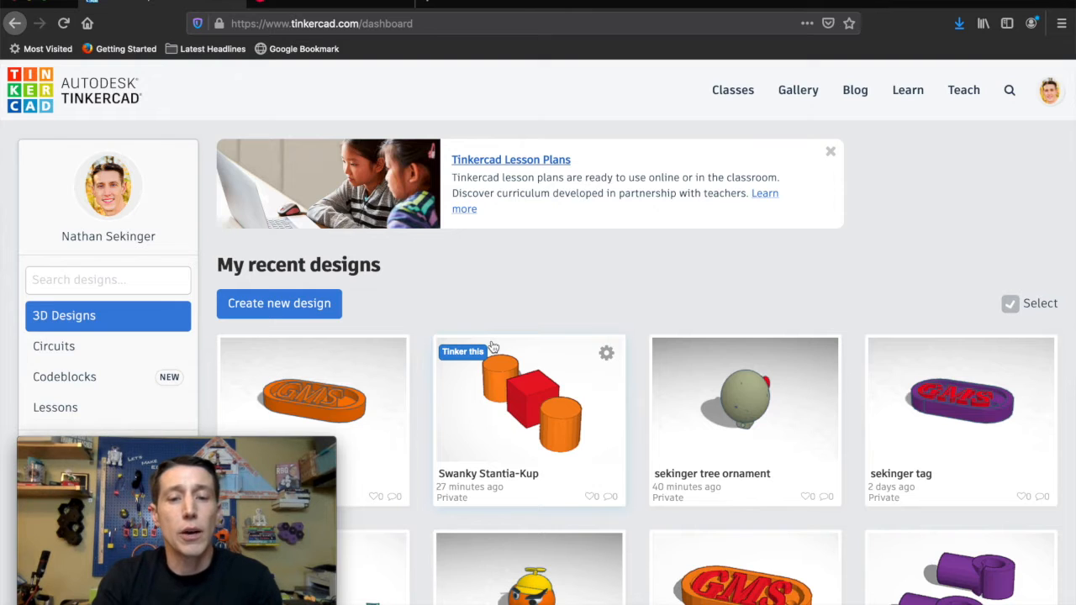
click(315, 308)
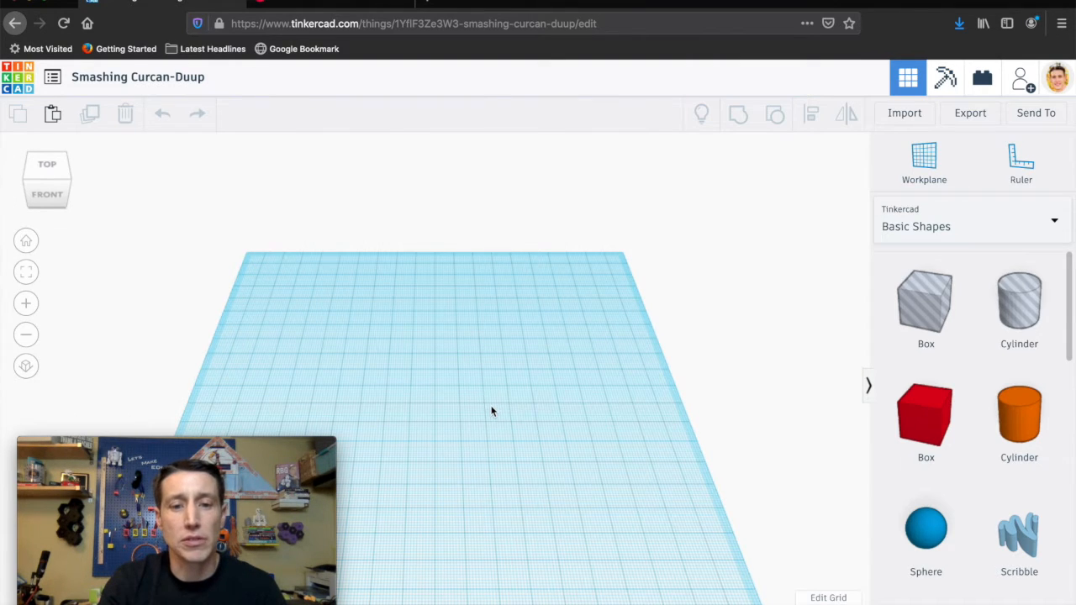
Look through the Basic Shapes library to see which solid and hole shapes are available.
scroll(923, 500, down, 2)
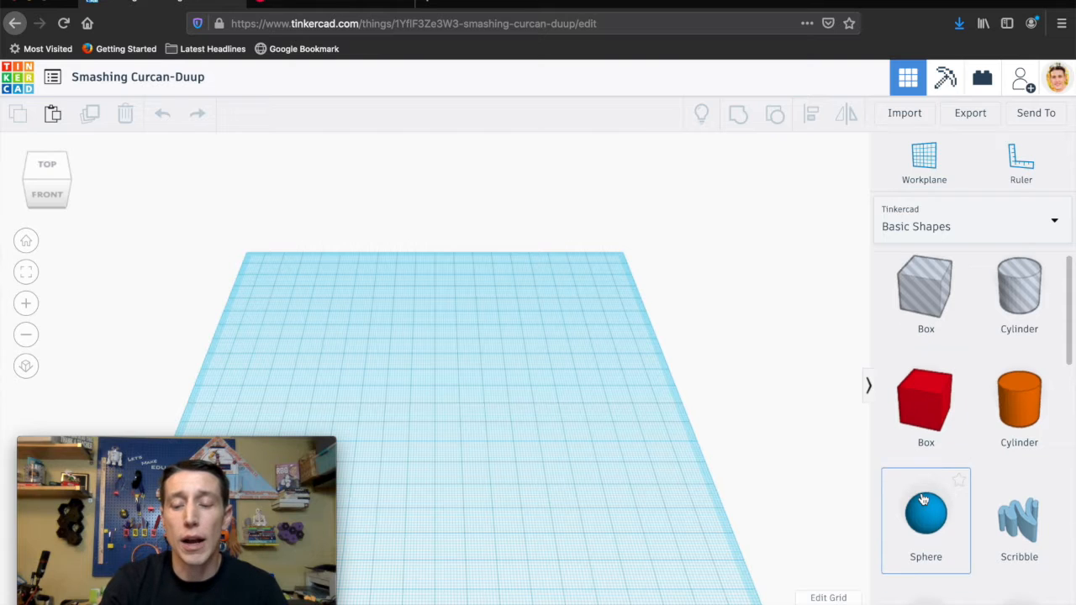
scroll(923, 499, down, 4)
scroll(923, 499, up, 3)
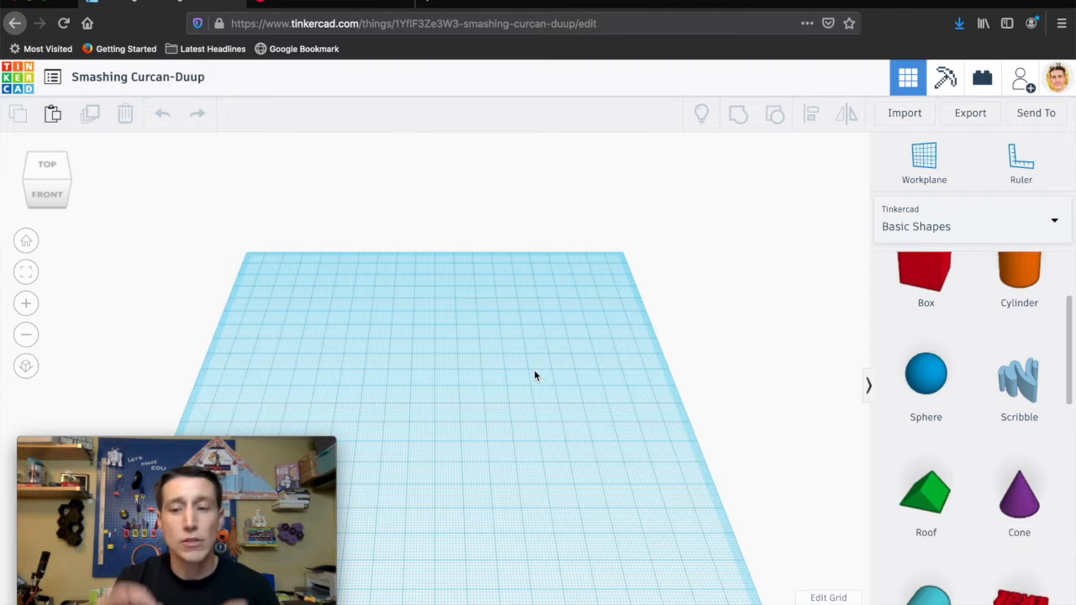
scroll(1003, 451, down, 6)
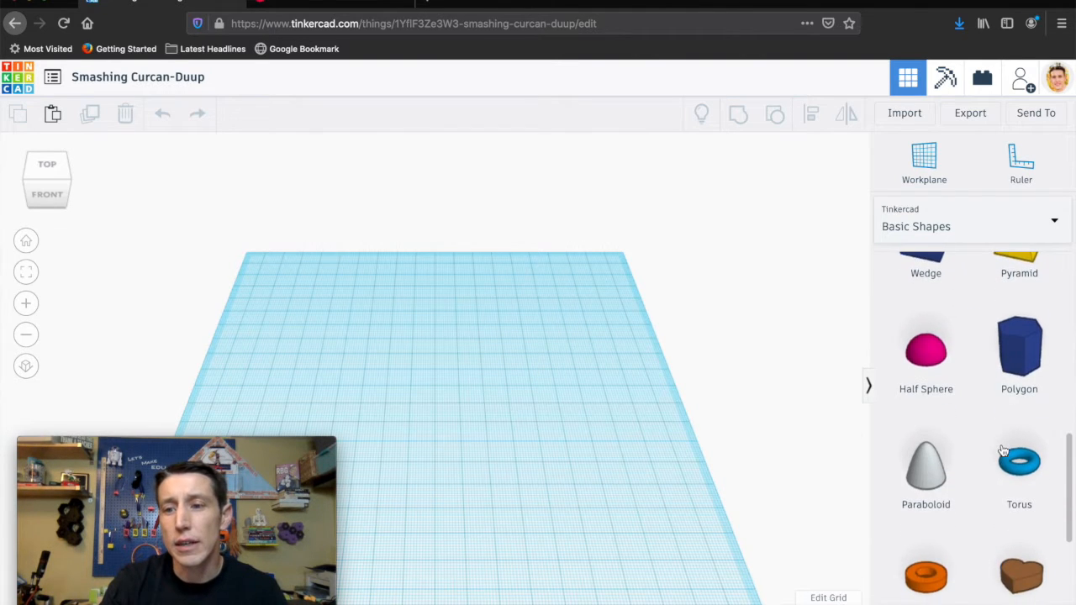
scroll(1003, 451, down, 2)
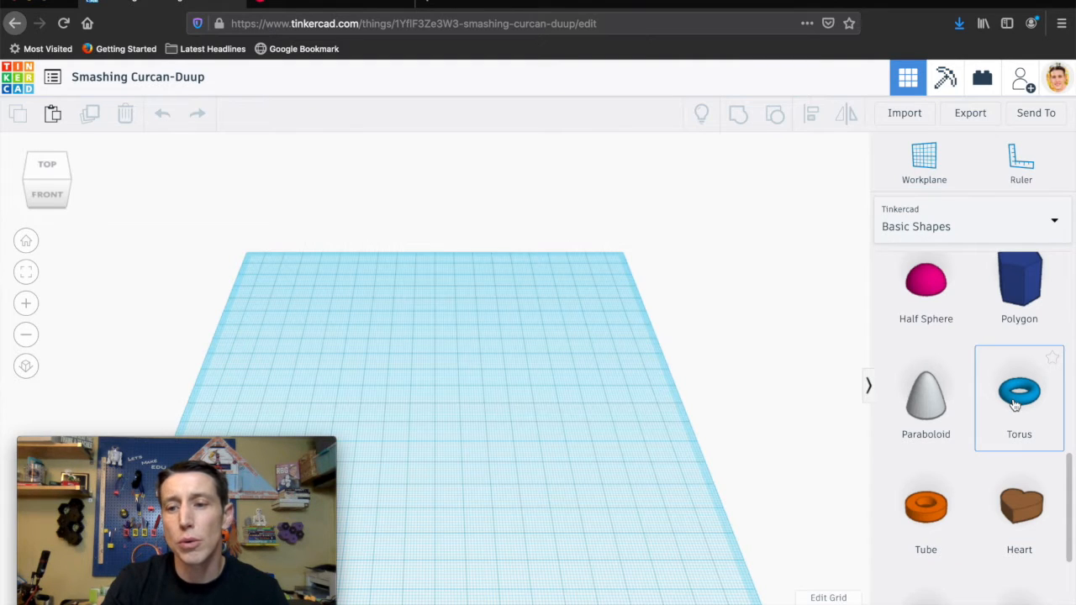
scroll(956, 514, down, 5)
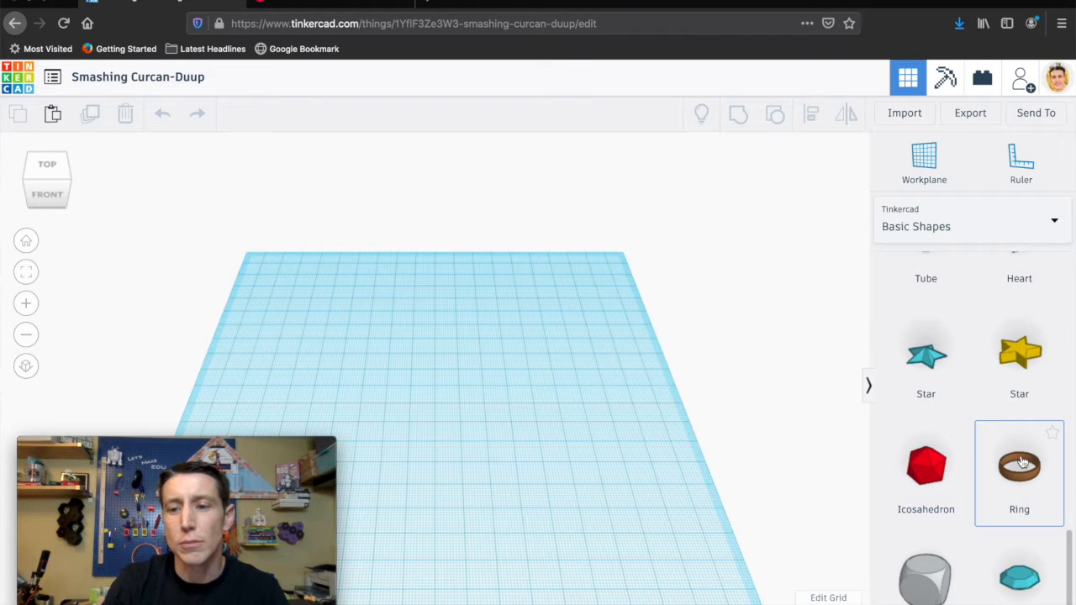
scroll(1022, 463, up, 5)
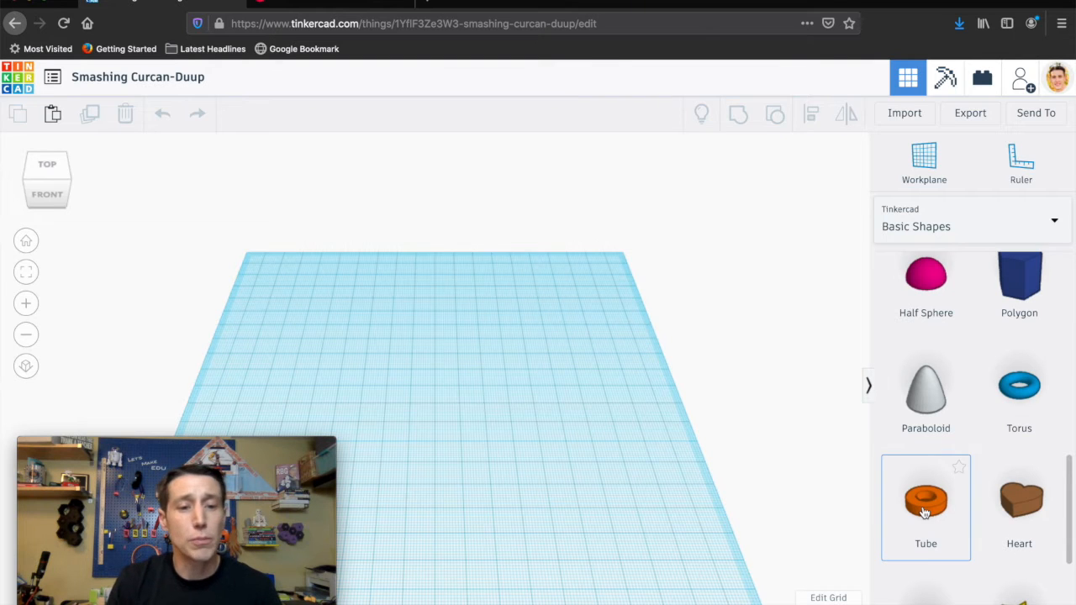
scroll(977, 405, up, 5)
scroll(978, 409, up, 3)
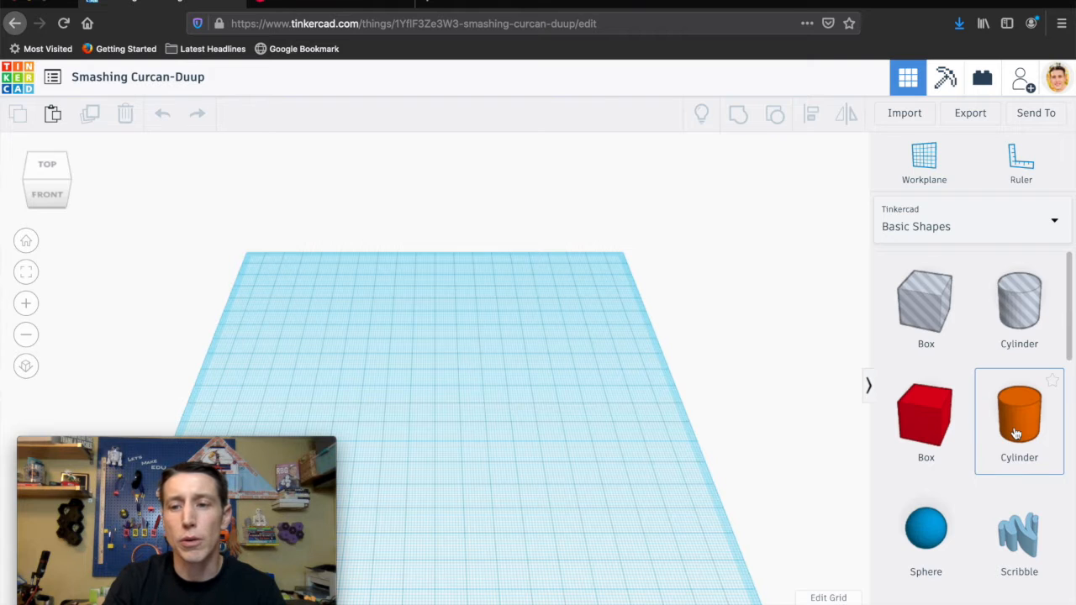
Place a solid cylinder on the workplane and set its width and length to 47 each.
drag(1015, 433, 438, 431)
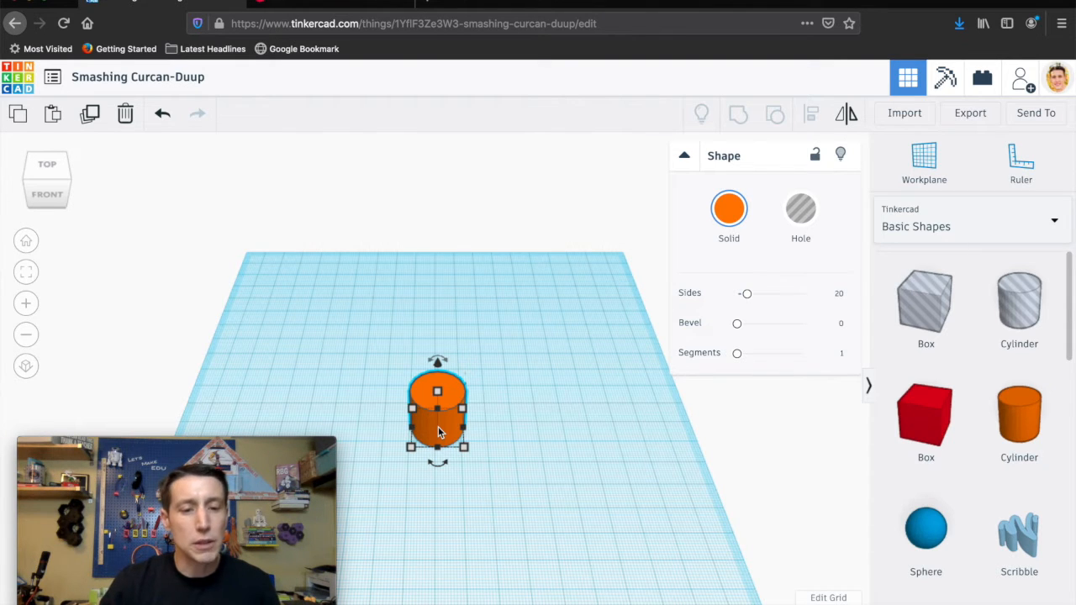
mouse_move(467, 450)
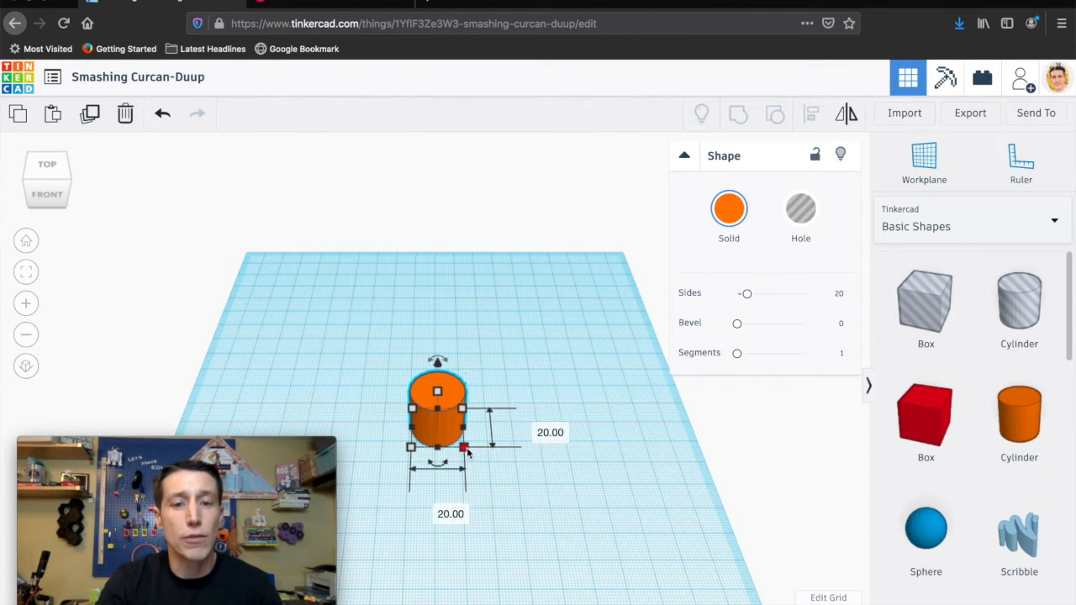
click(434, 509)
text(47)
key(Tab)
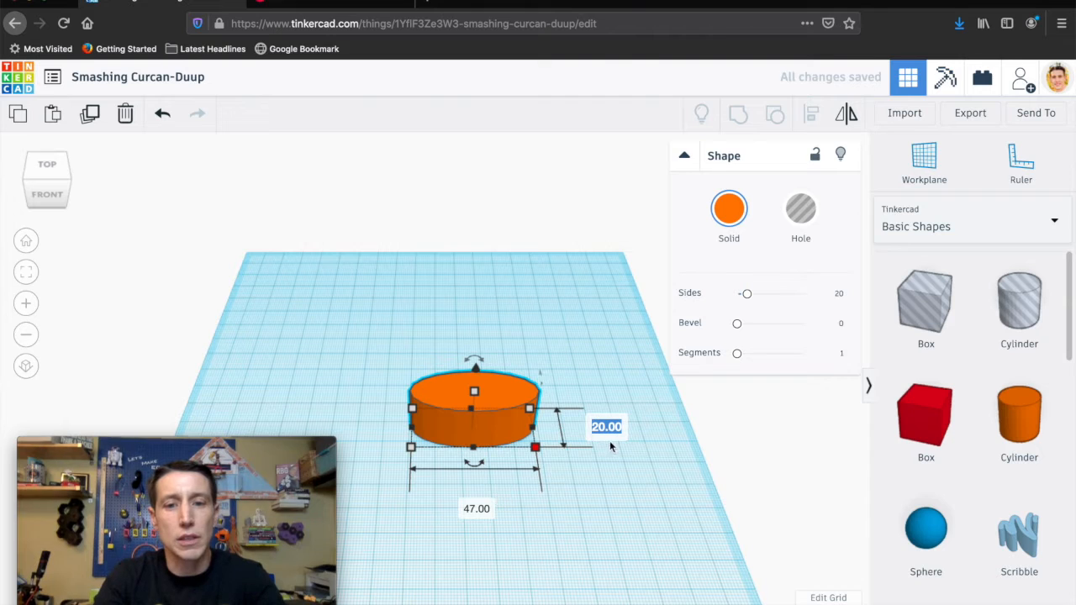
text(47)
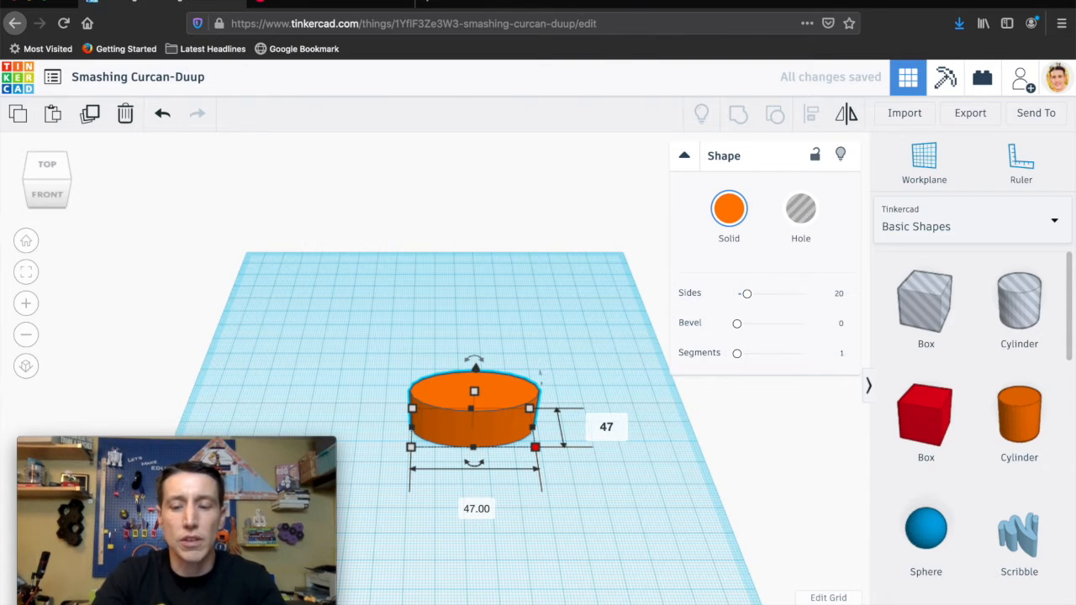
key(Return)
click(602, 542)
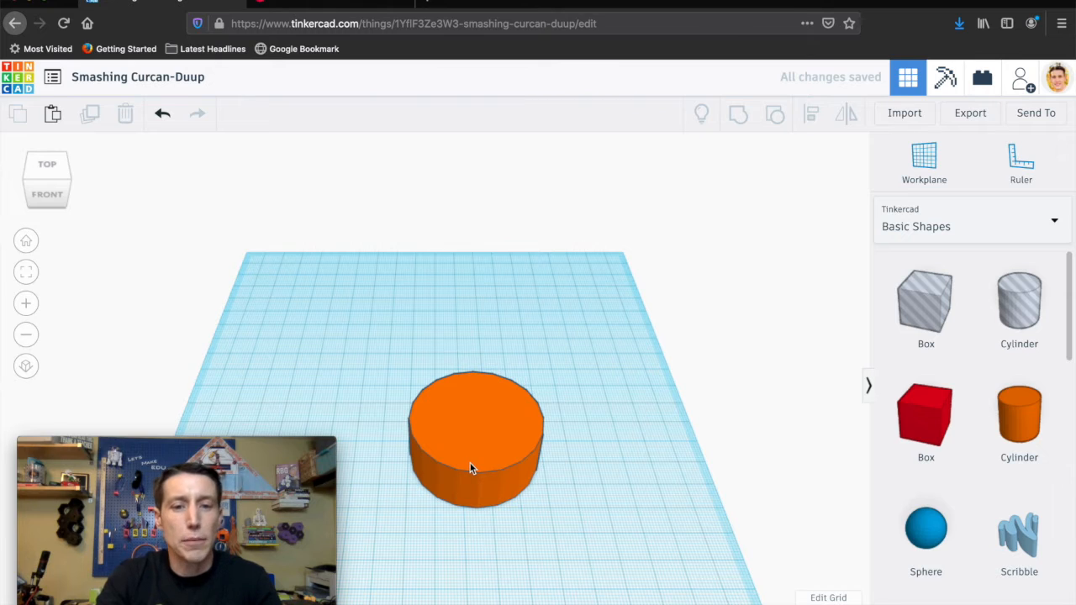
Reposition the cylinder, then place a duplicate behind and to its right, offset about 36 by 23, as a hole.
drag(465, 459, 421, 426)
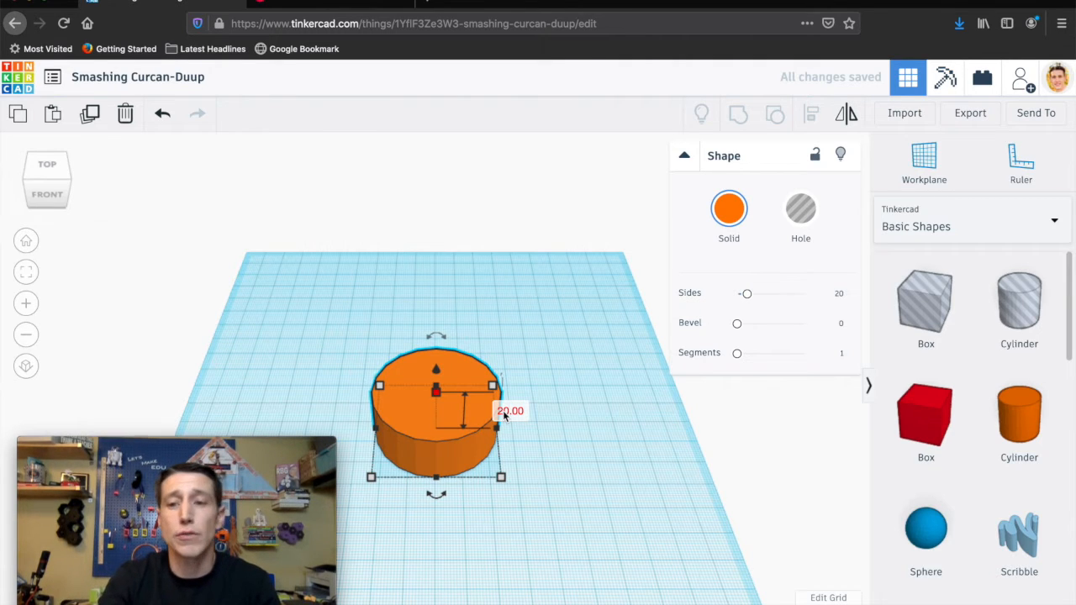
click(418, 429)
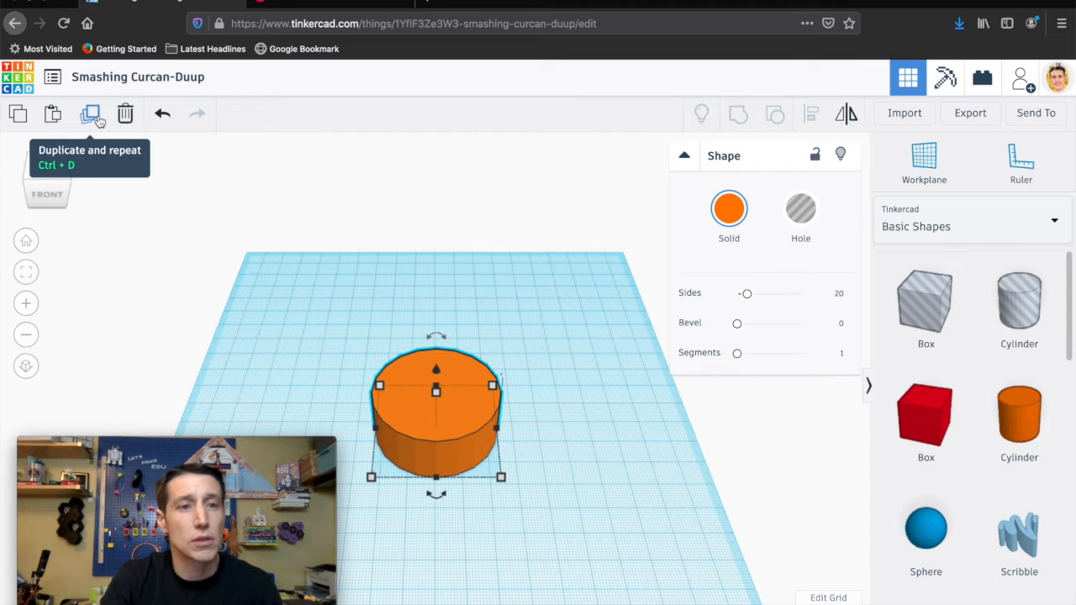
click(91, 115)
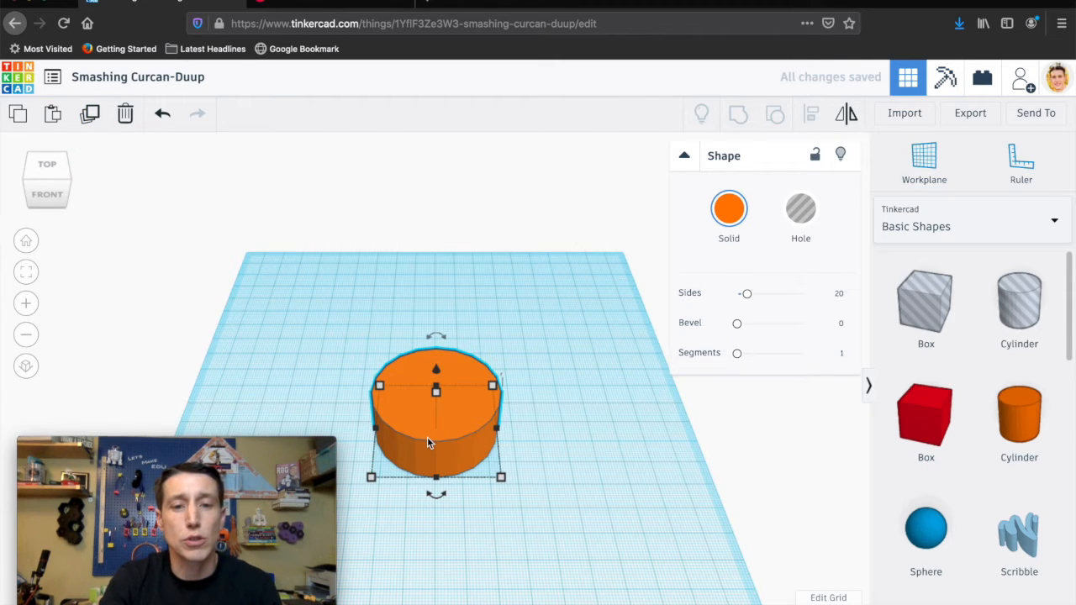
alt+drag(437, 419, 531, 375)
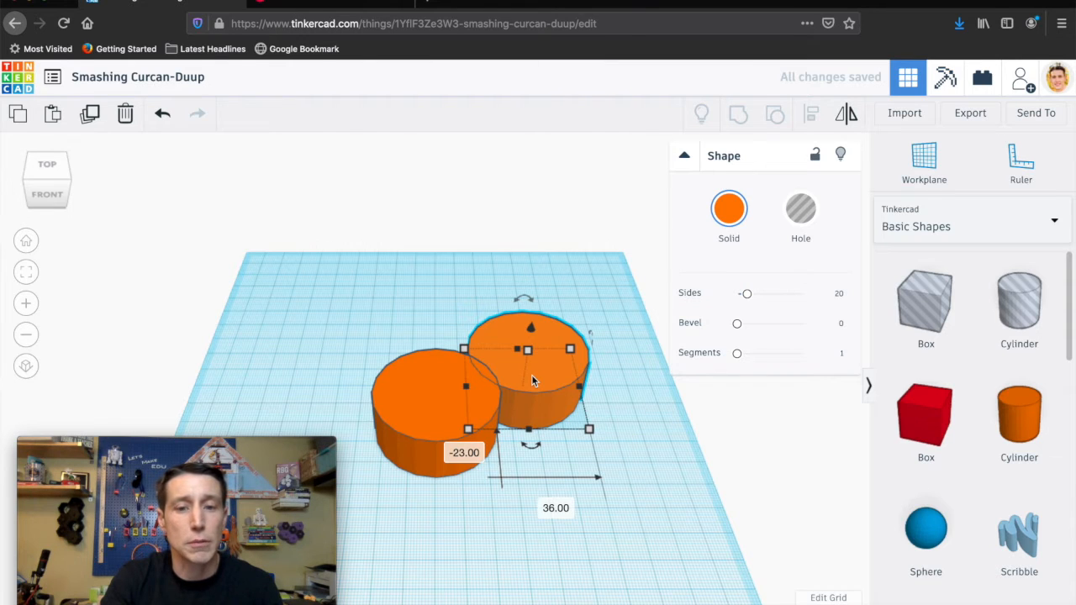
click(806, 221)
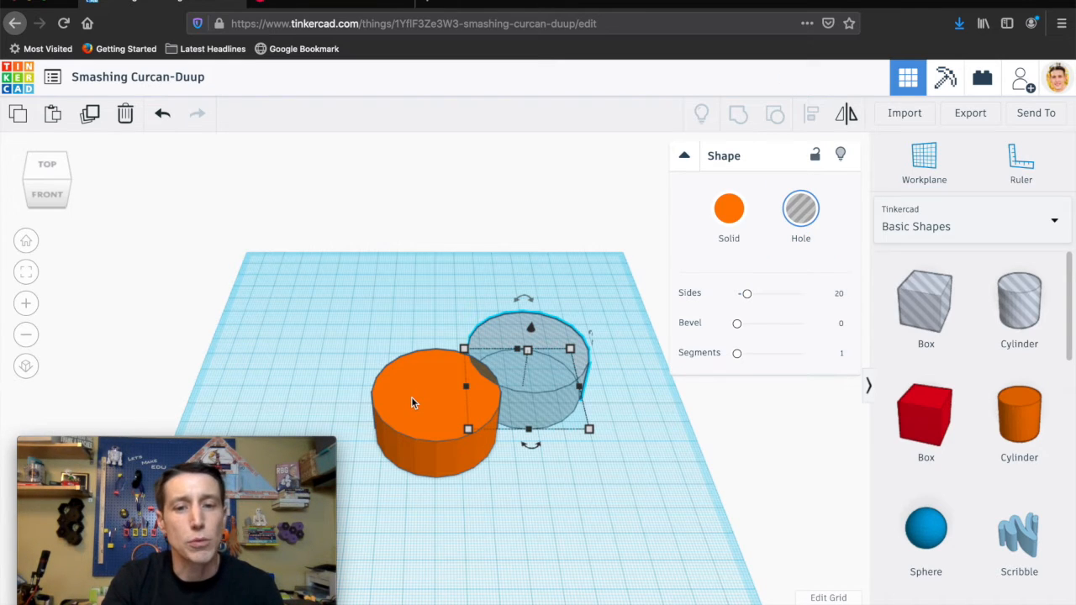
Set the hole cylinder's width and length to 42 each.
mouse_move(589, 430)
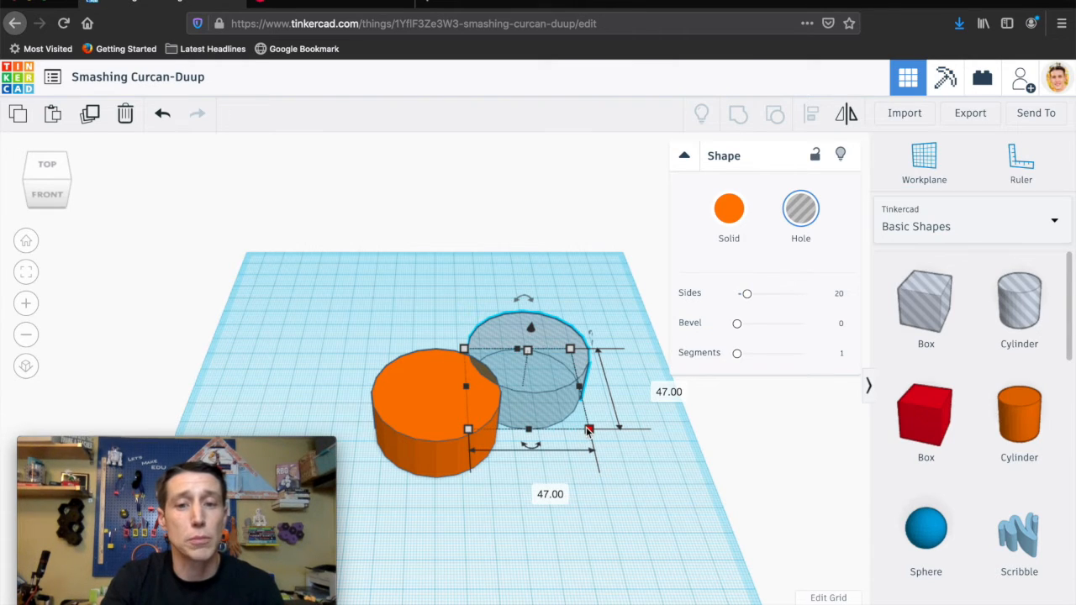
click(536, 489)
text(42)
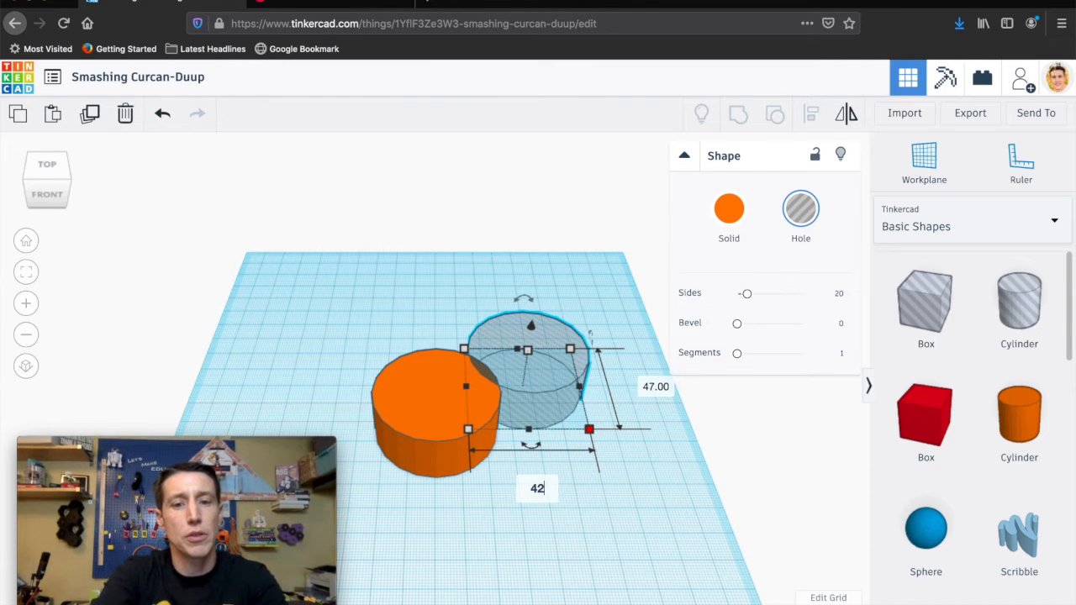
key(Tab)
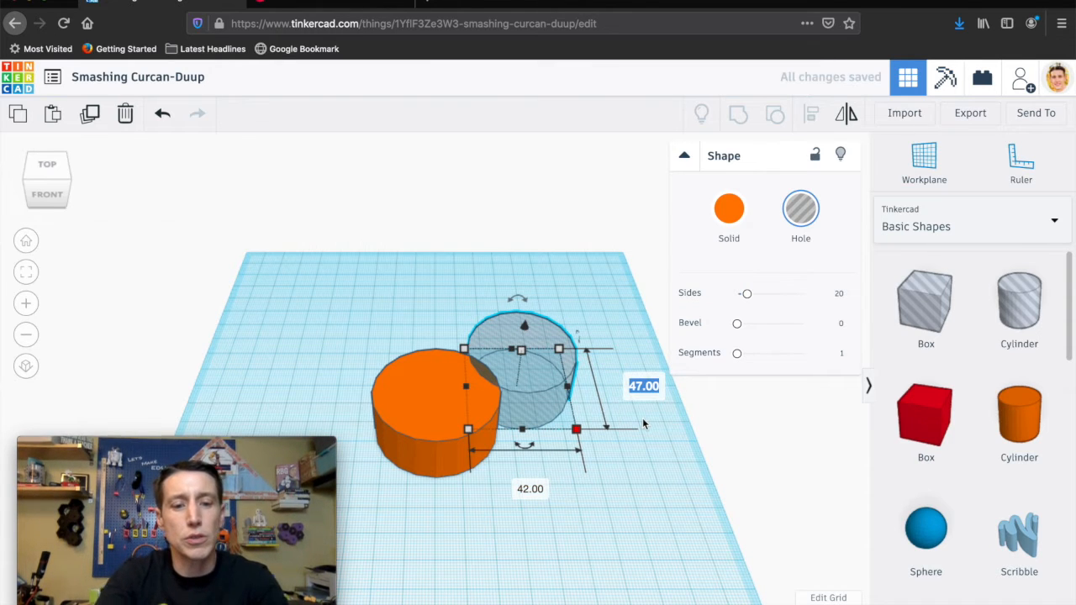
text(42)
key(Return)
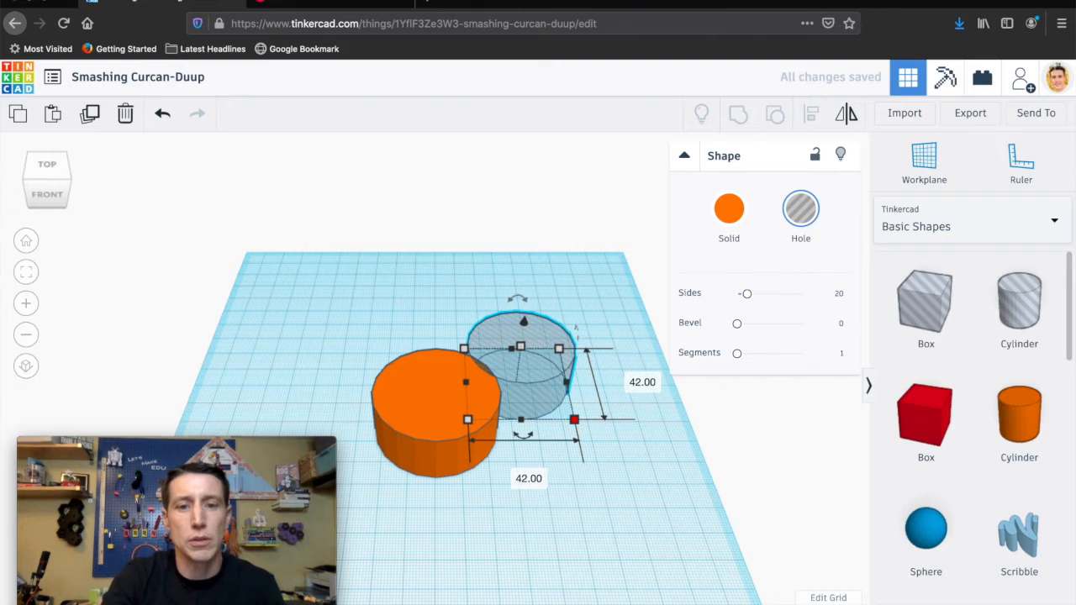
Raise the hole cylinder's height to about 46 and move it inside the solid cylinder.
click(533, 366)
mouse_move(520, 348)
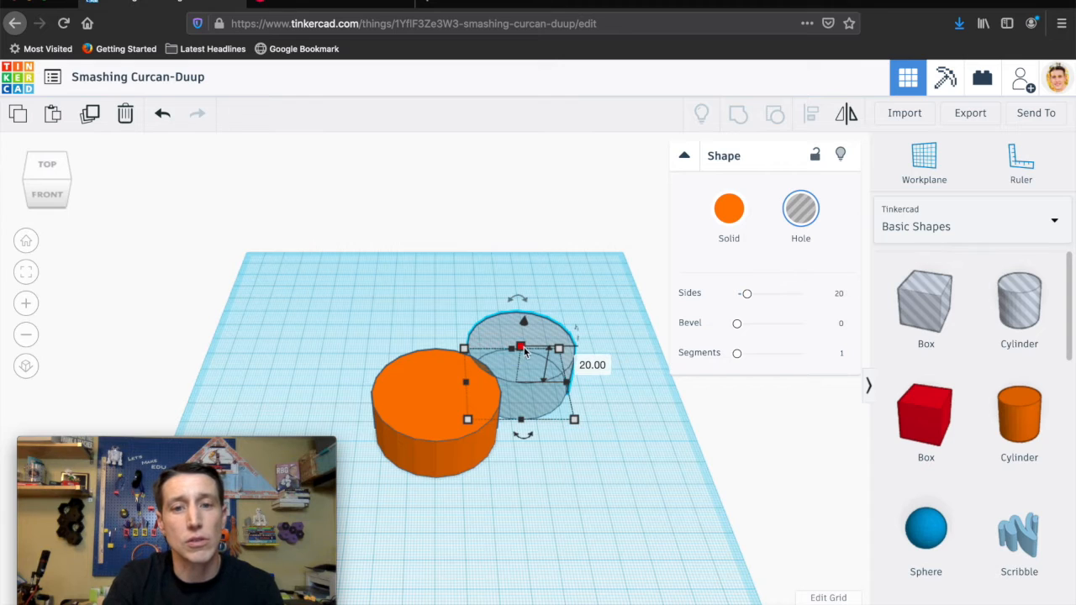
drag(520, 349, 531, 297)
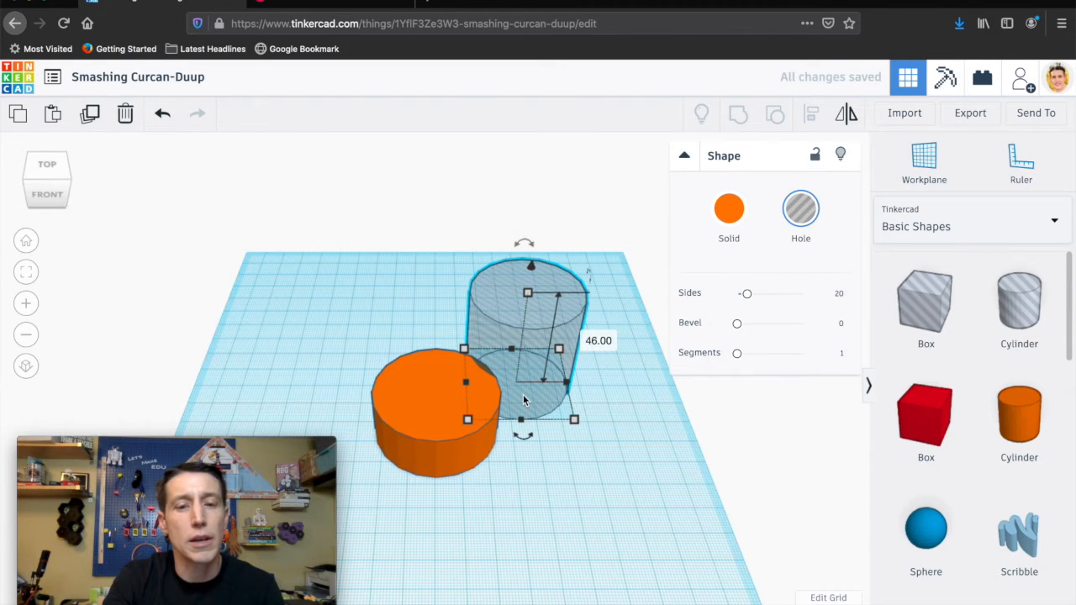
drag(523, 399, 435, 447)
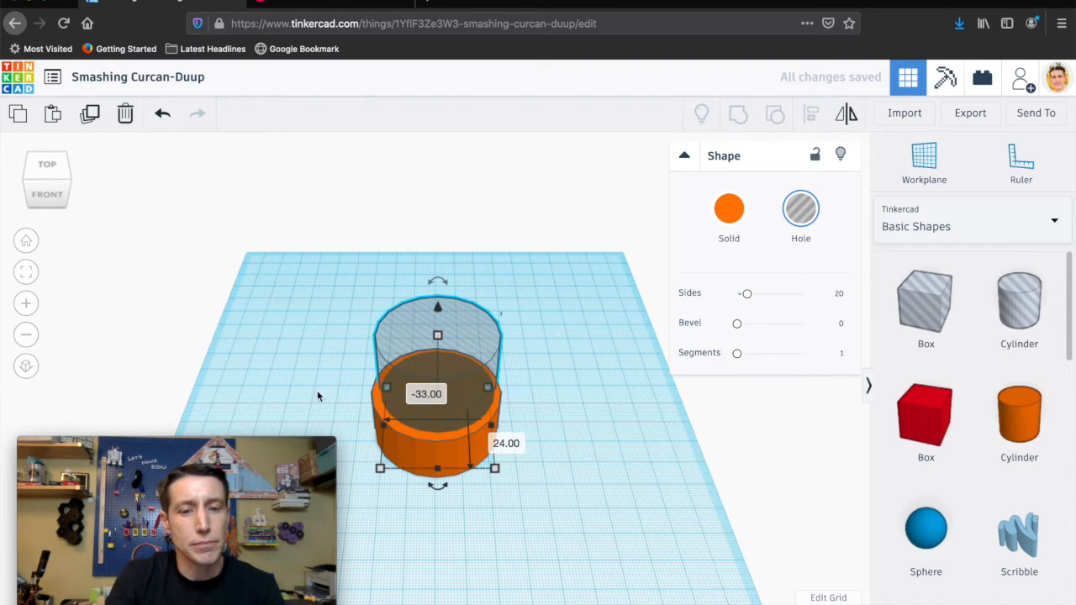
Inspect how the hole cylinder sits inside the solid cylinder from several angles and distances.
mouse_move(50, 199)
mouse_down()
mouse_move(70, 195)
mouse_move(46, 194)
mouse_up()
scroll(451, 475, up, 3)
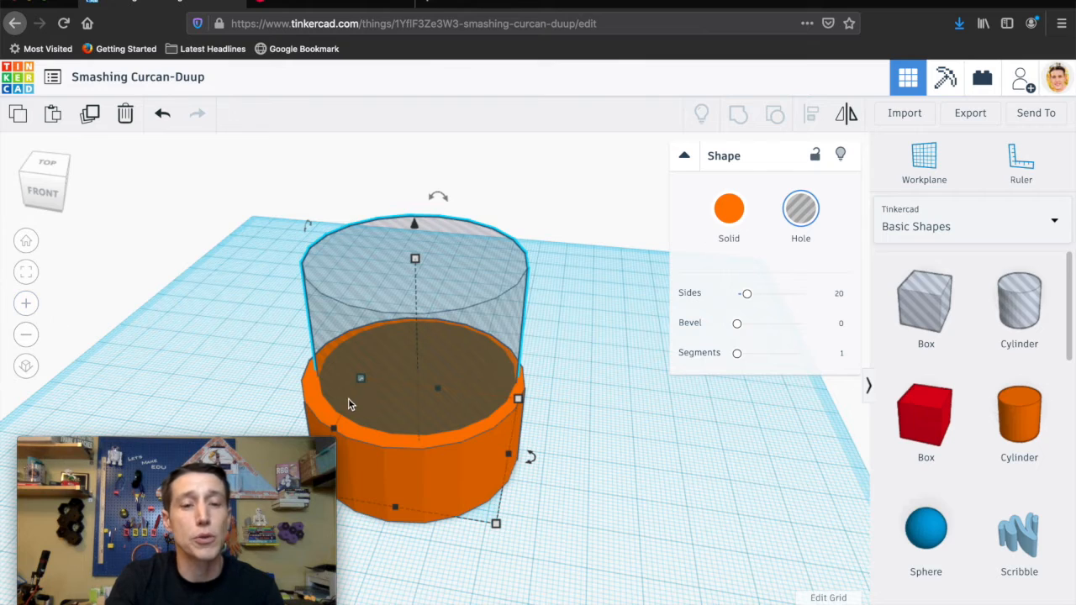
scroll(397, 424, down, 3)
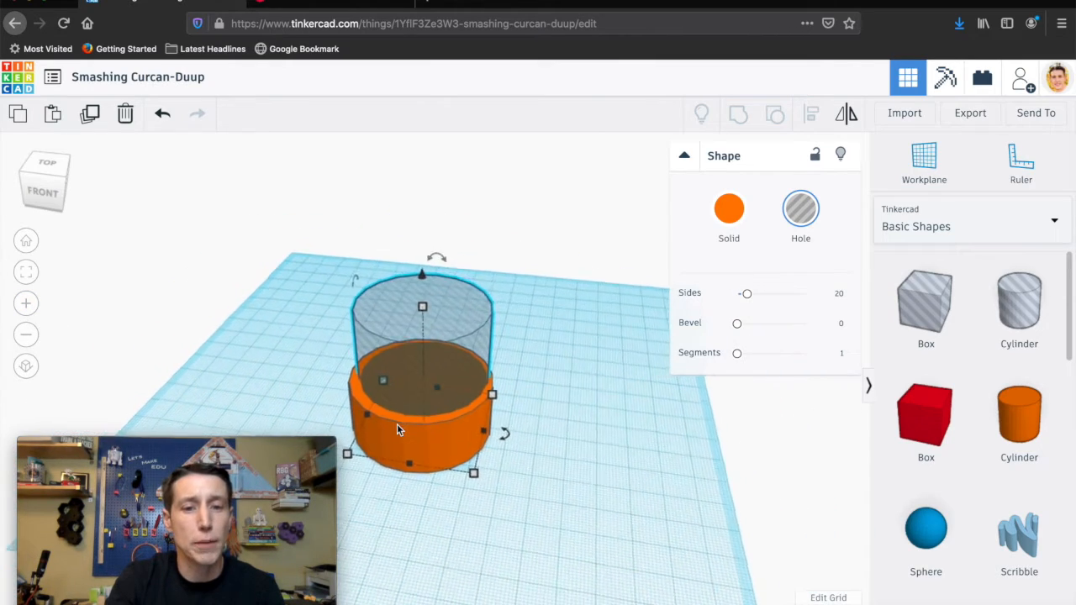
scroll(397, 424, up, 3)
click(33, 187)
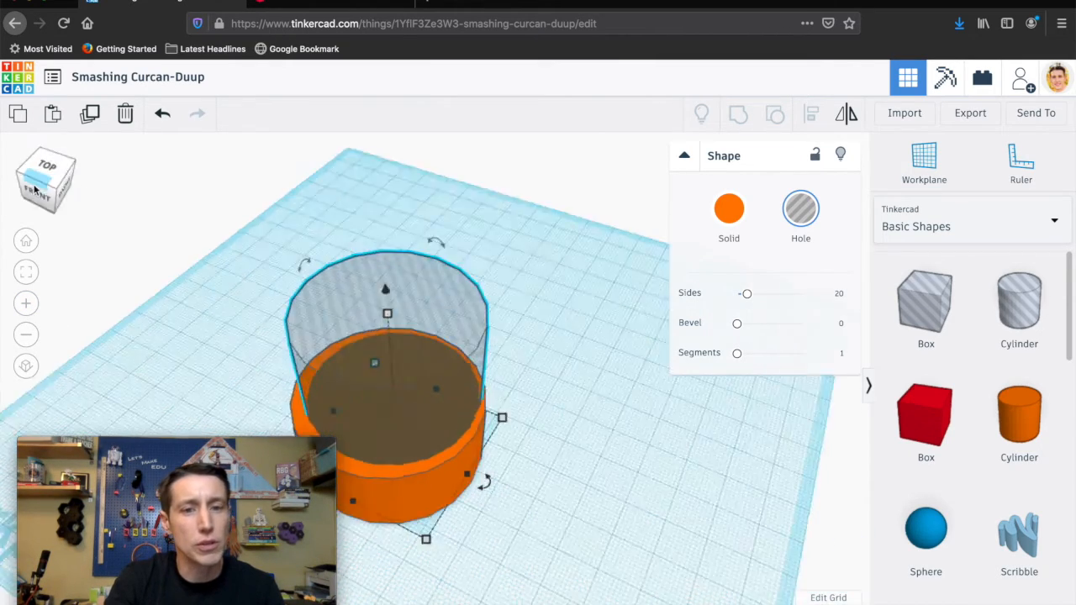
drag(34, 186, 59, 193)
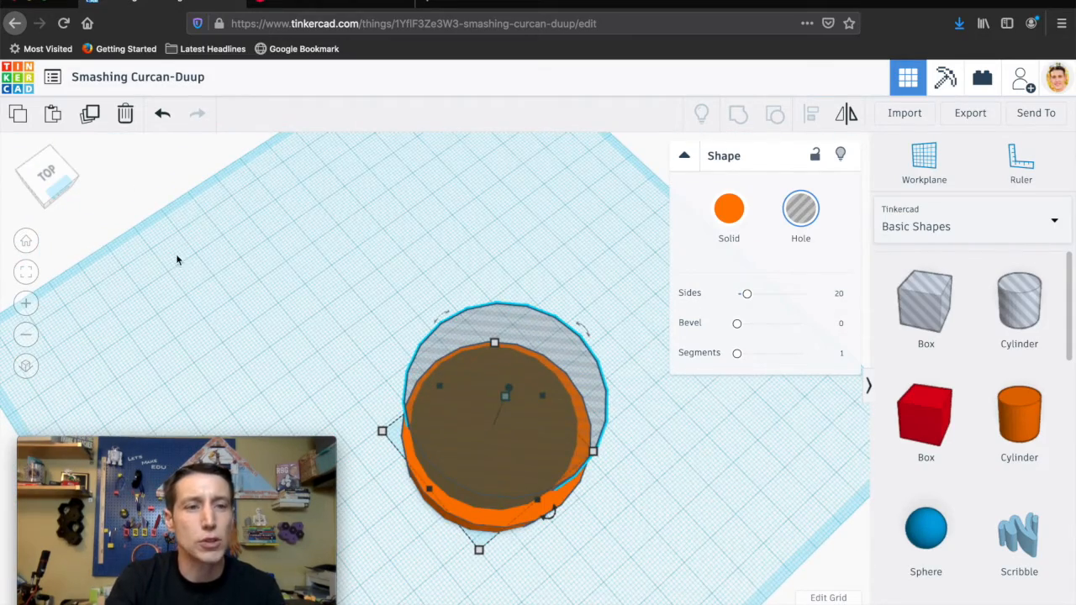
click(33, 187)
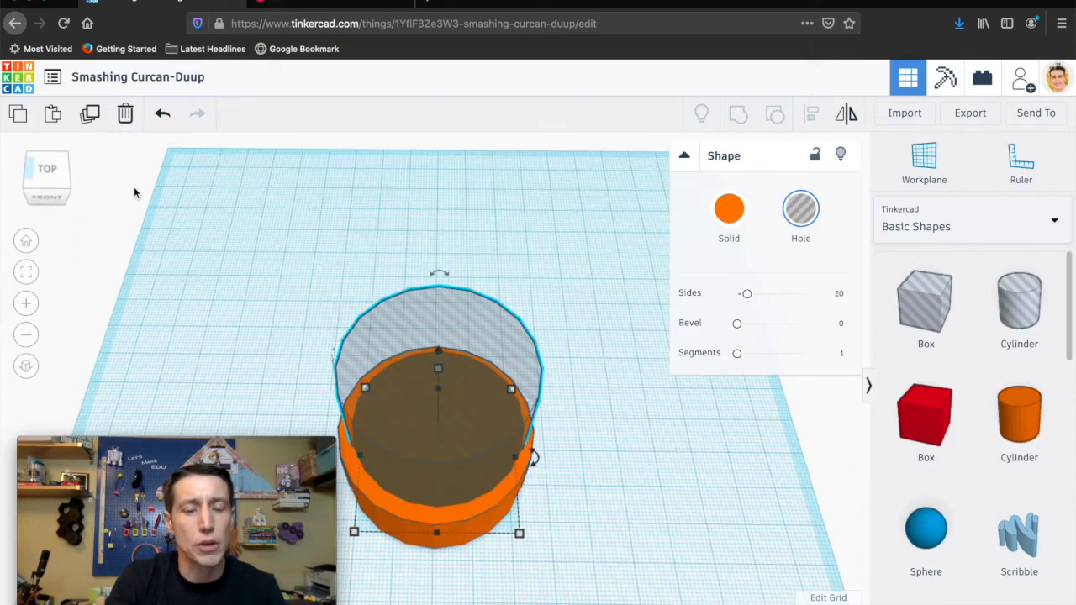
Centre the hole cylinder and the solid cylinder on each other along both horizontal axes with Align.
click(284, 291)
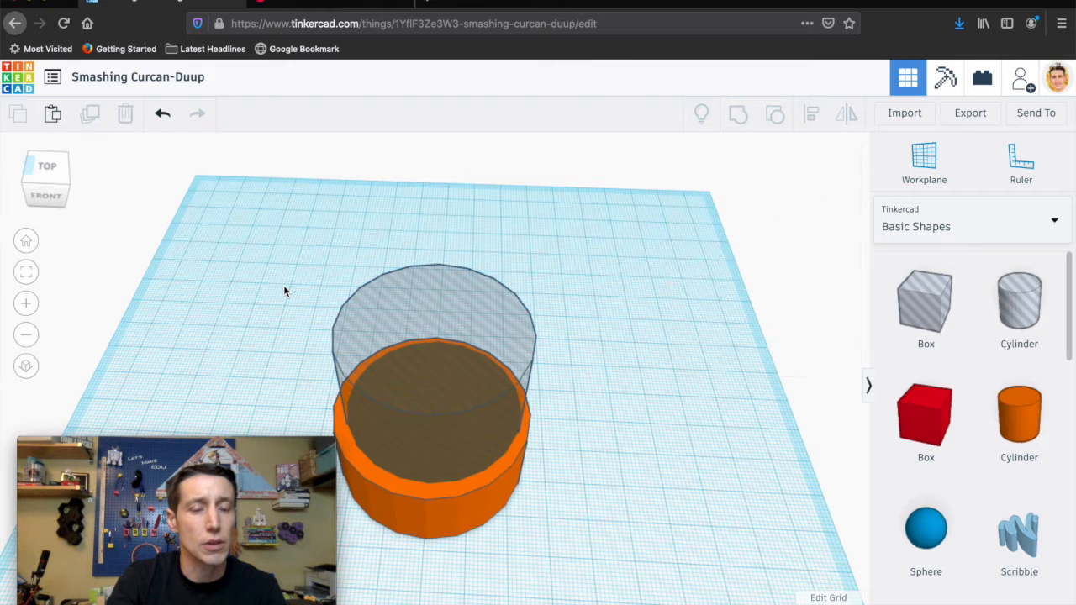
drag(283, 296, 602, 568)
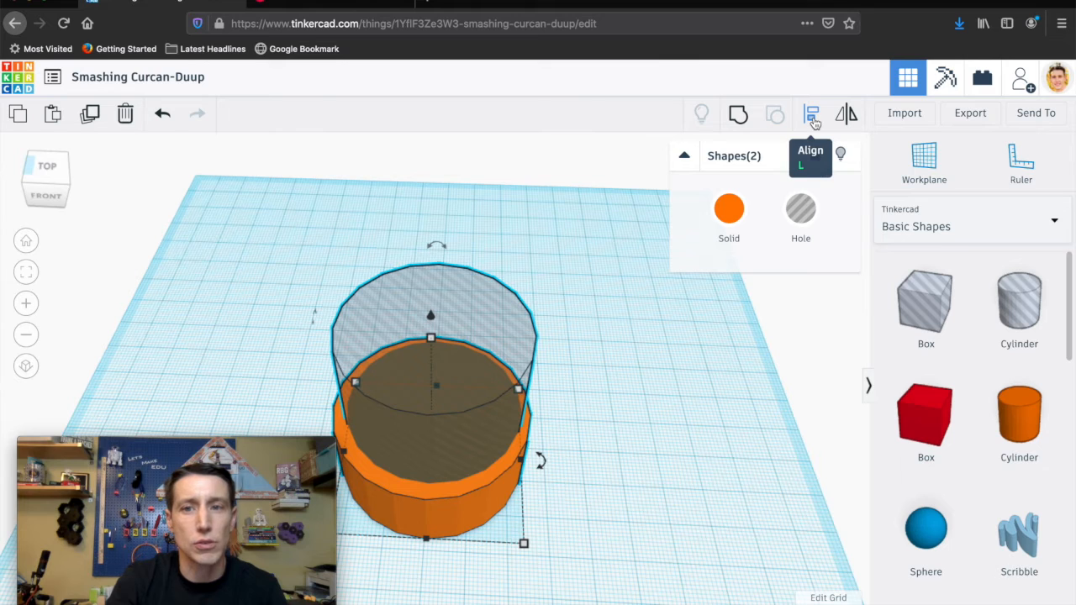
click(813, 121)
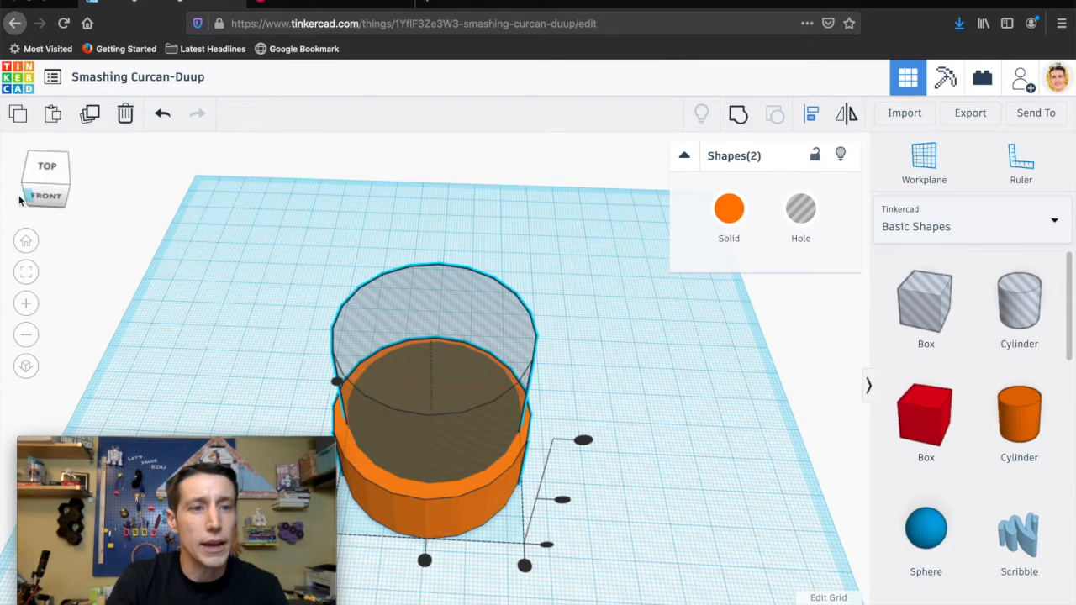
scroll(242, 321, down, 3)
scroll(242, 320, up, 3)
scroll(320, 393, down, 4)
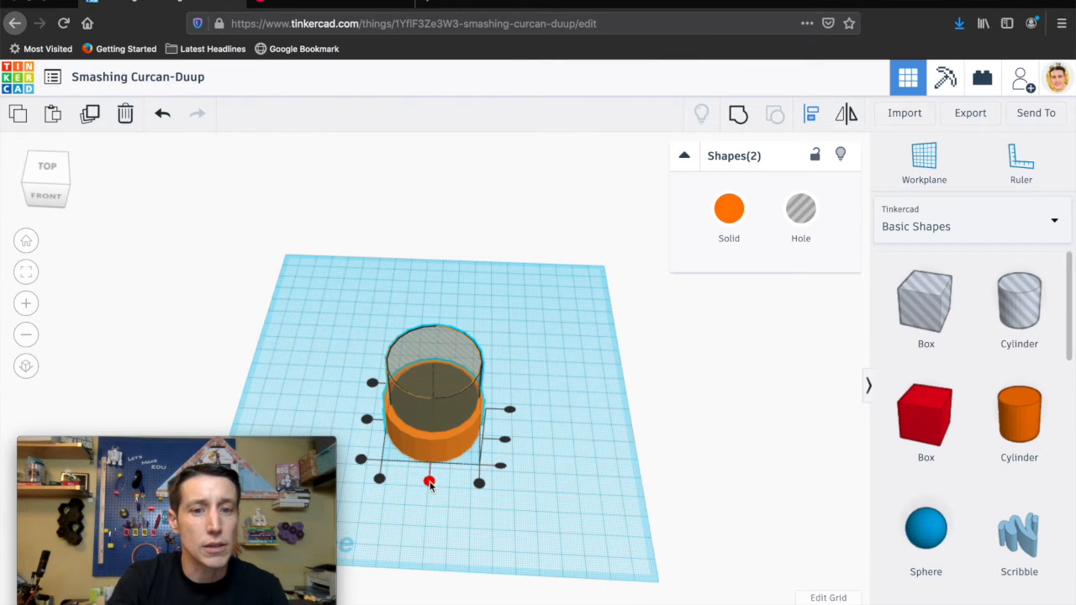
click(428, 483)
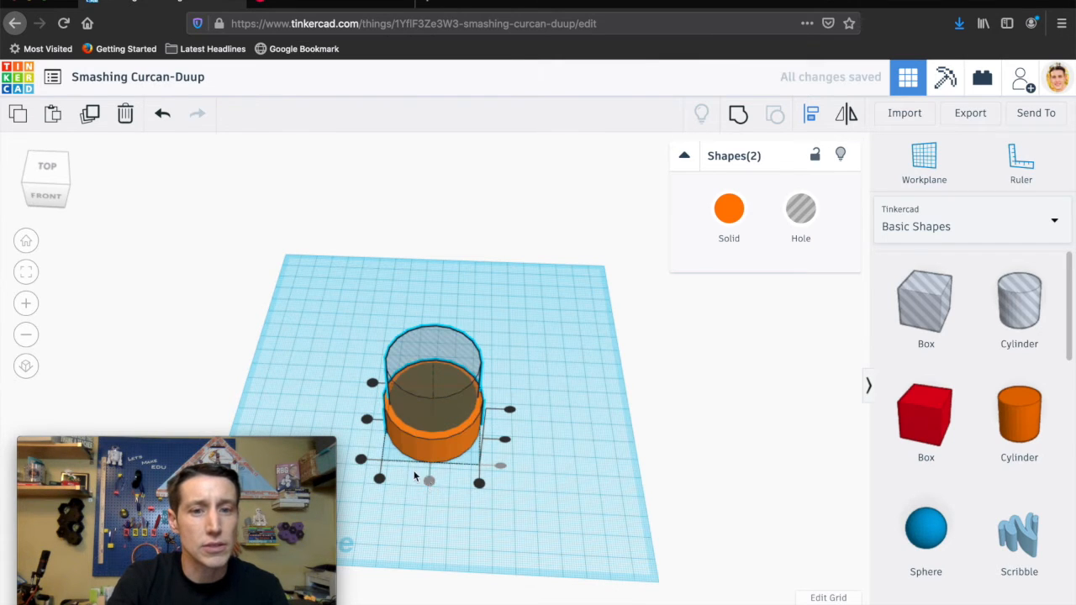
click(367, 421)
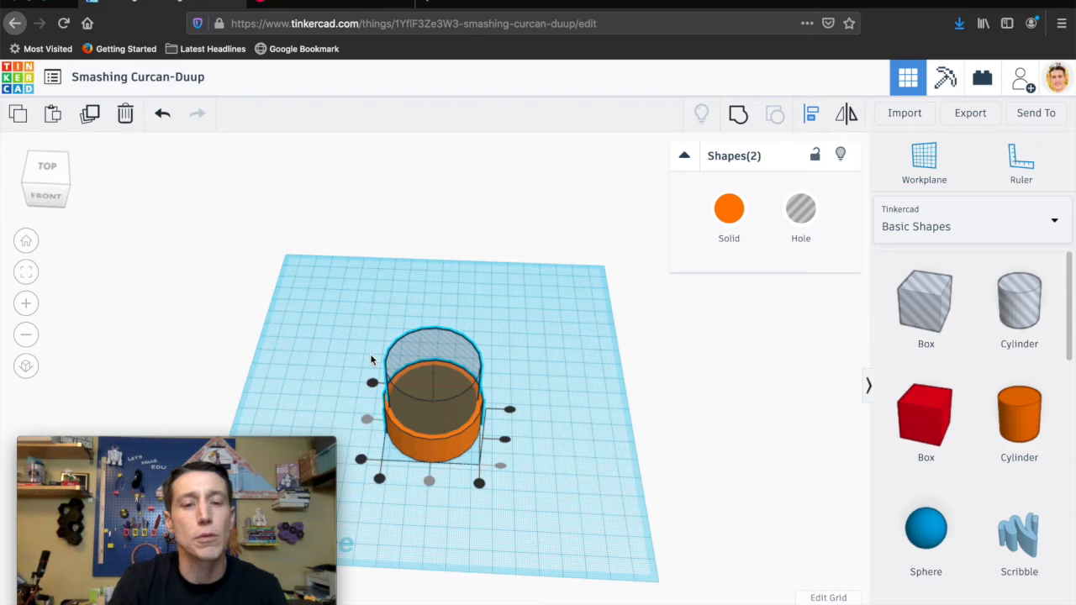
click(340, 345)
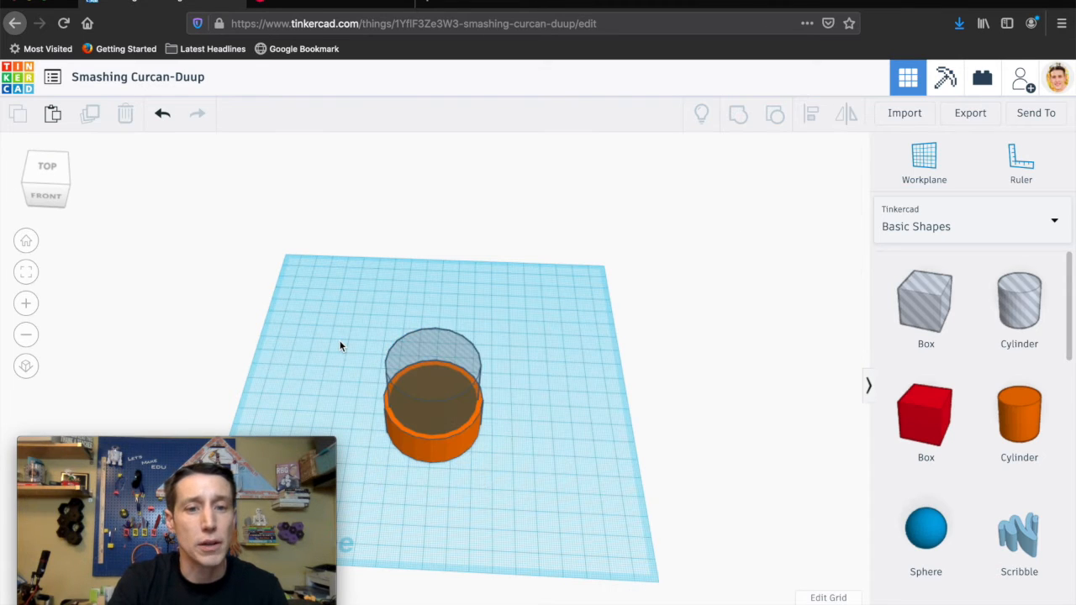
Group the solid cylinder with the hole cylinder to cut out a hollow ring.
drag(348, 353, 536, 481)
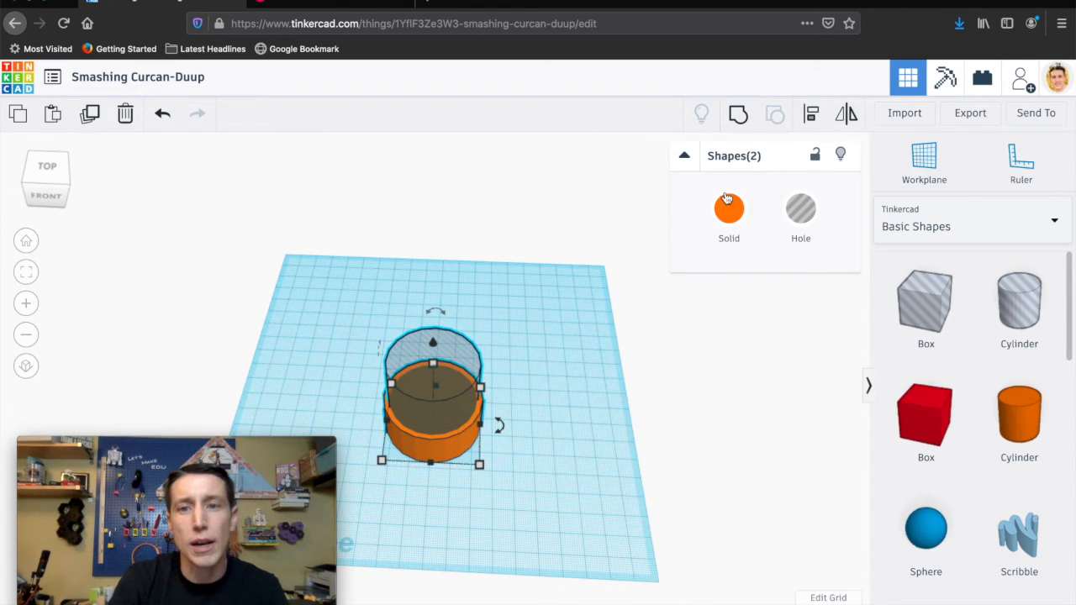
click(739, 116)
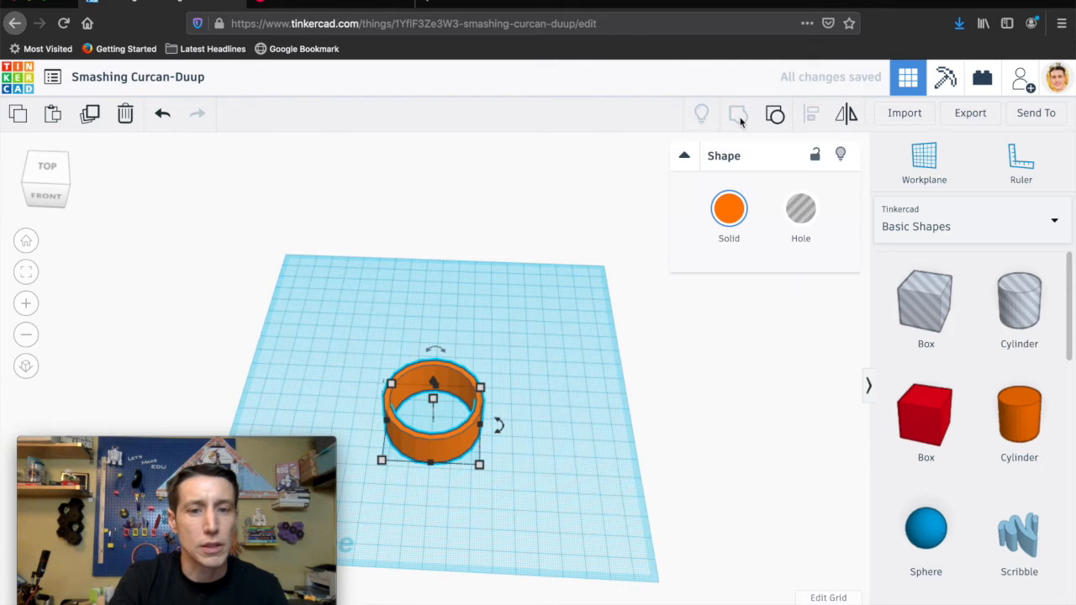
mouse_move(50, 192)
mouse_down()
mouse_move(72, 186)
mouse_move(60, 180)
mouse_move(61, 191)
mouse_up()
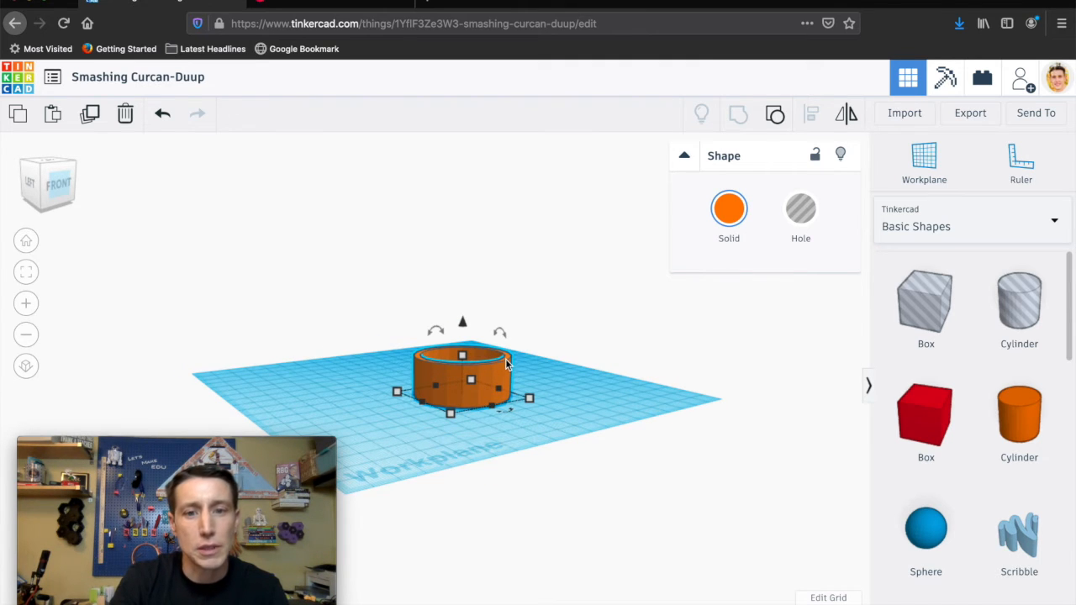
Look through the basic shapes and the available shape categories for a decoration, and view the ring from several angles.
scroll(954, 500, down, 6)
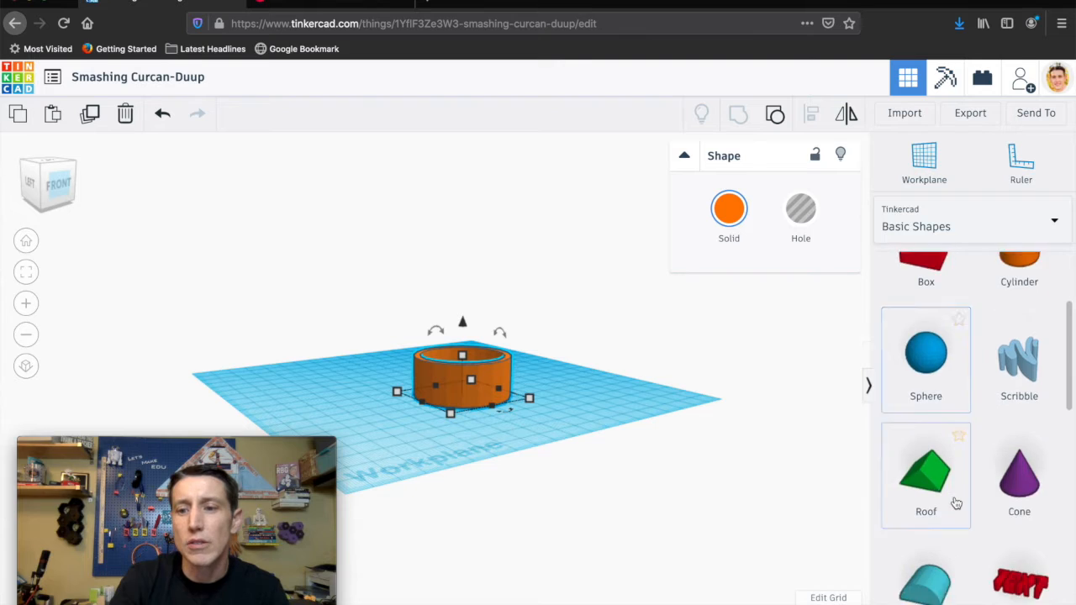
scroll(956, 502, down, 3)
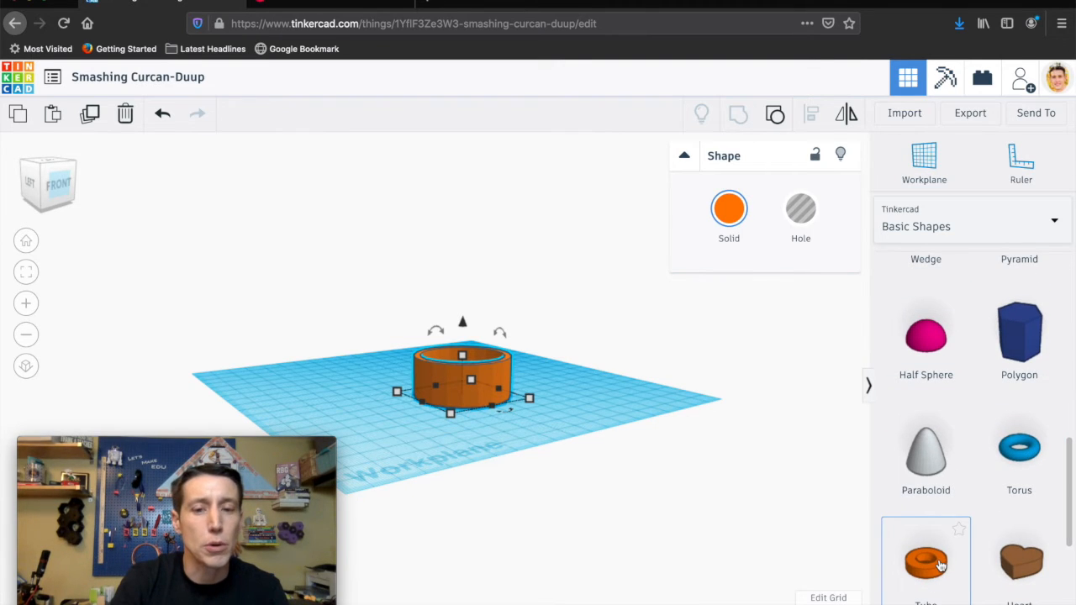
drag(45, 194, 40, 210)
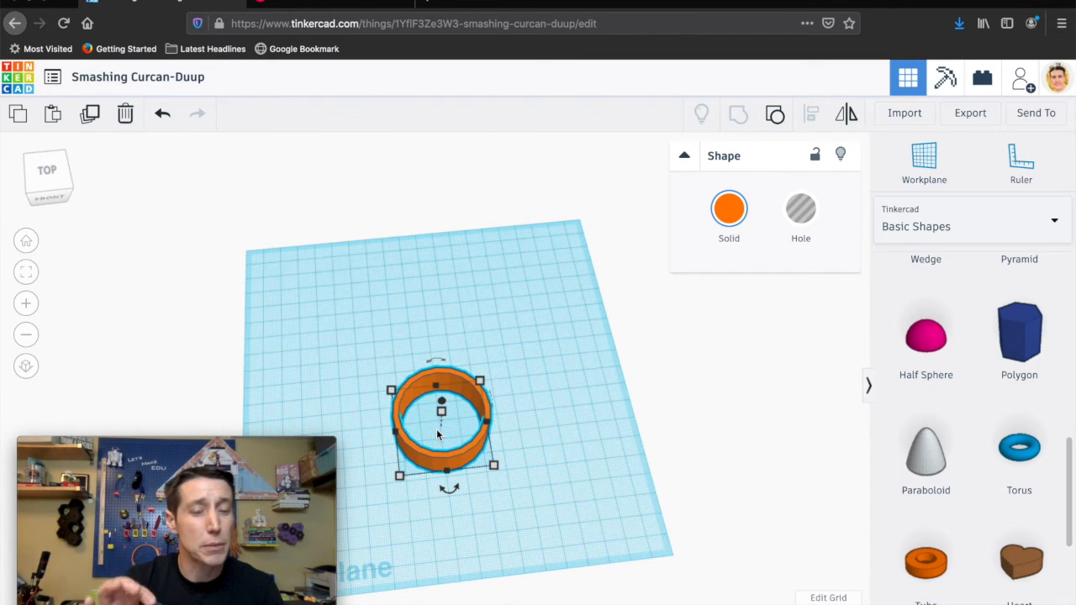
click(57, 183)
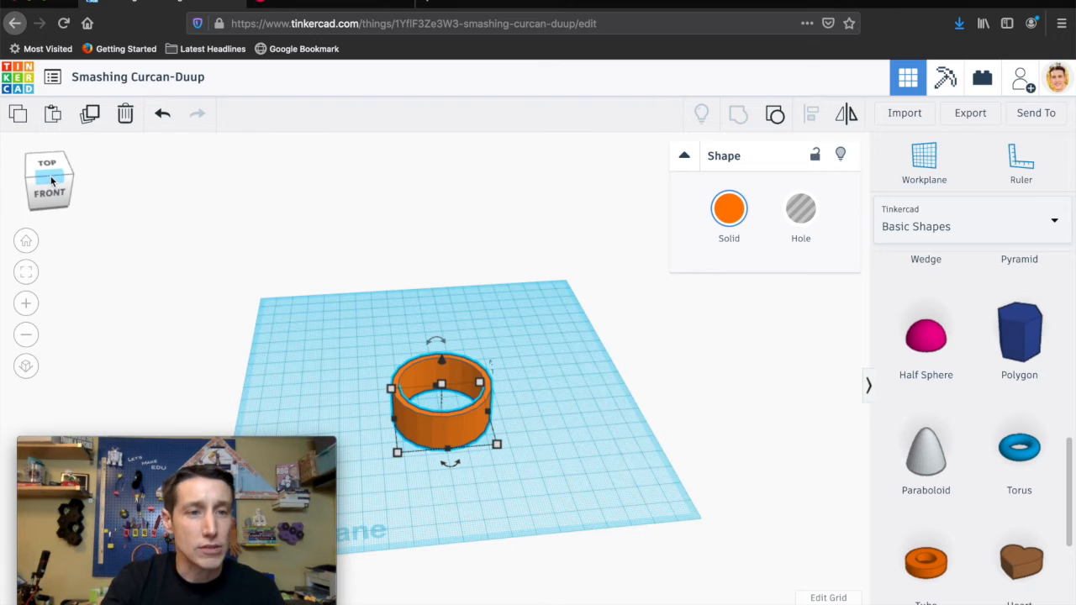
click(52, 178)
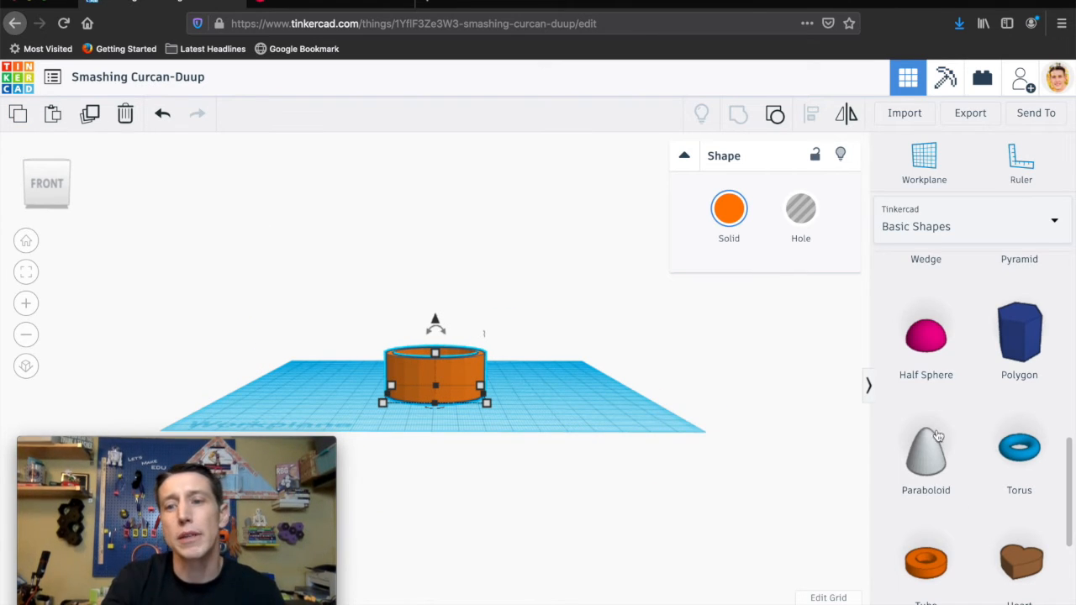
scroll(949, 449, down, 3)
scroll(949, 451, down, 2)
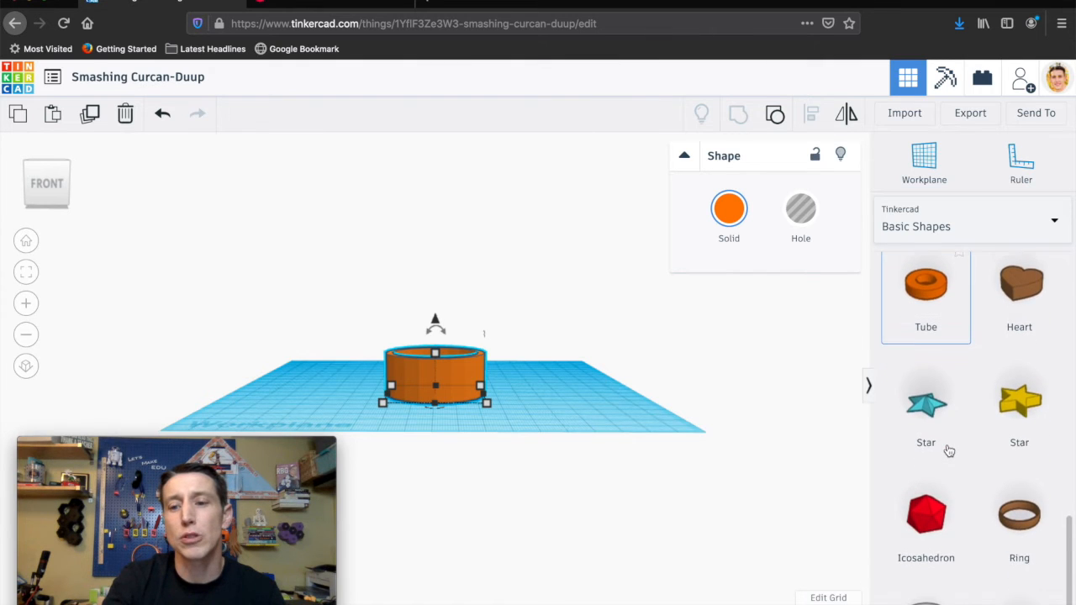
scroll(949, 451, up, 2)
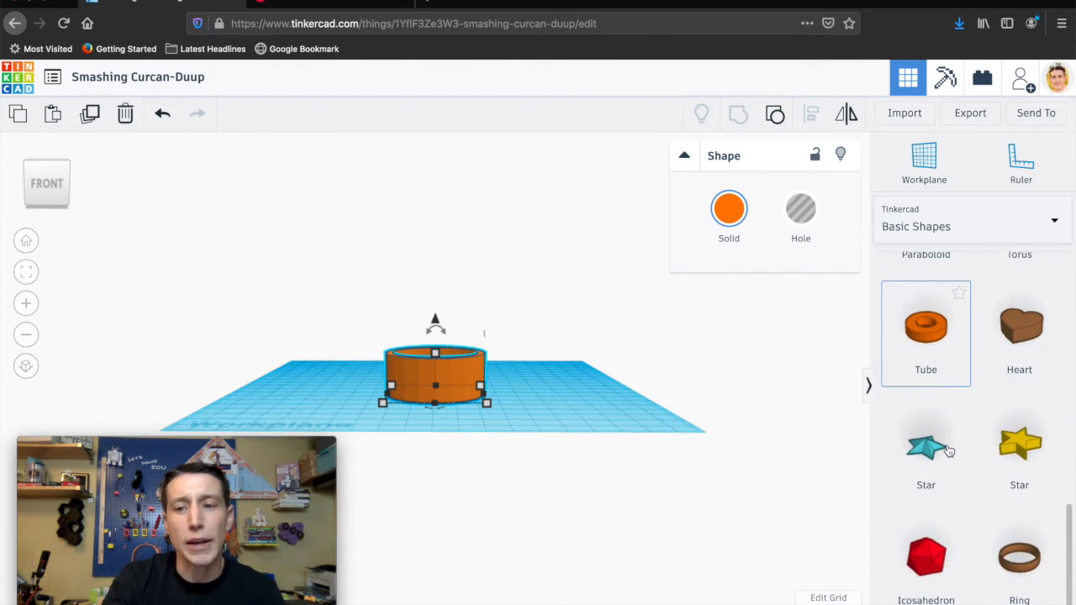
scroll(948, 451, up, 1)
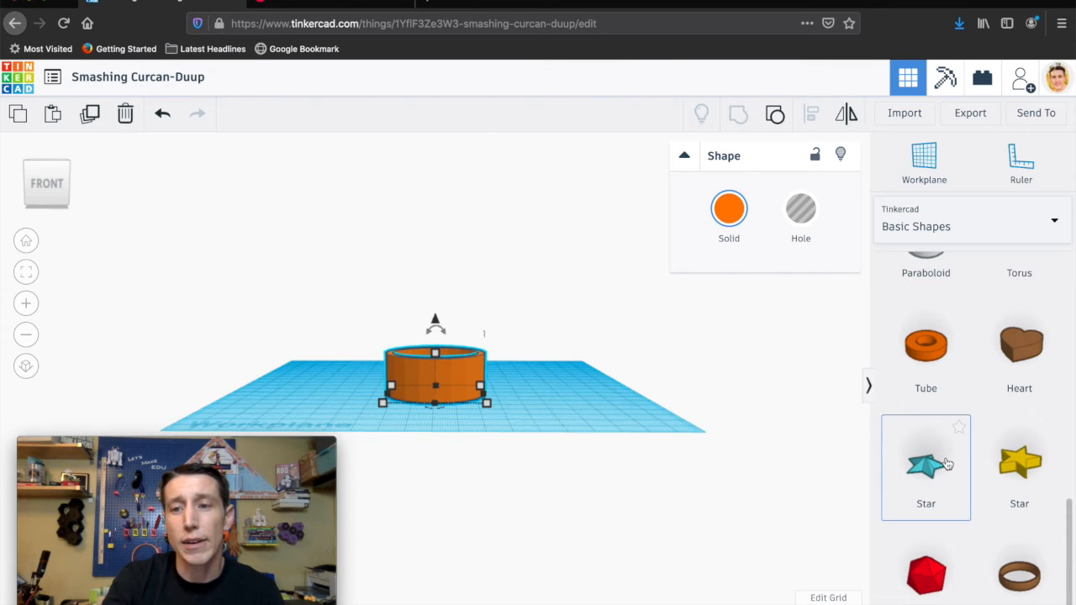
click(1054, 227)
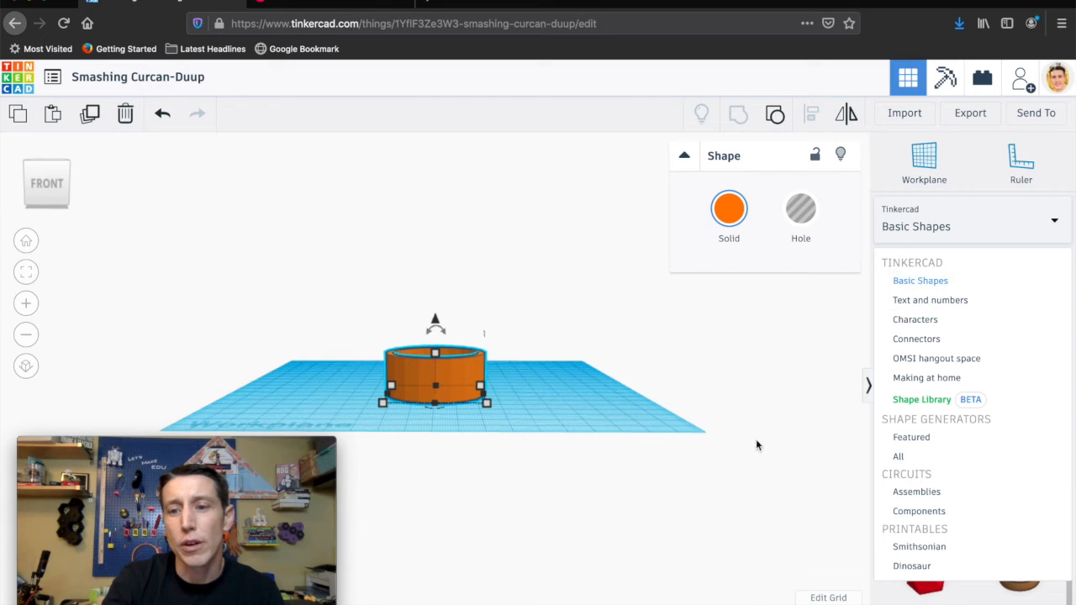
click(816, 428)
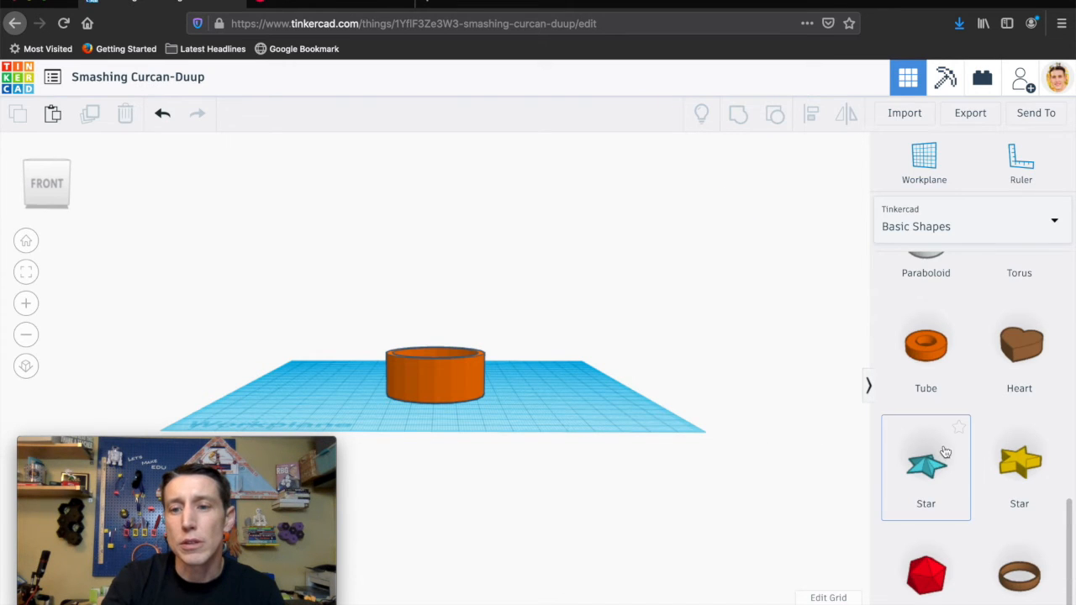
Place a five-pointed faceted star beside the ring and rotate it 90° so it stands upright.
drag(926, 466, 569, 406)
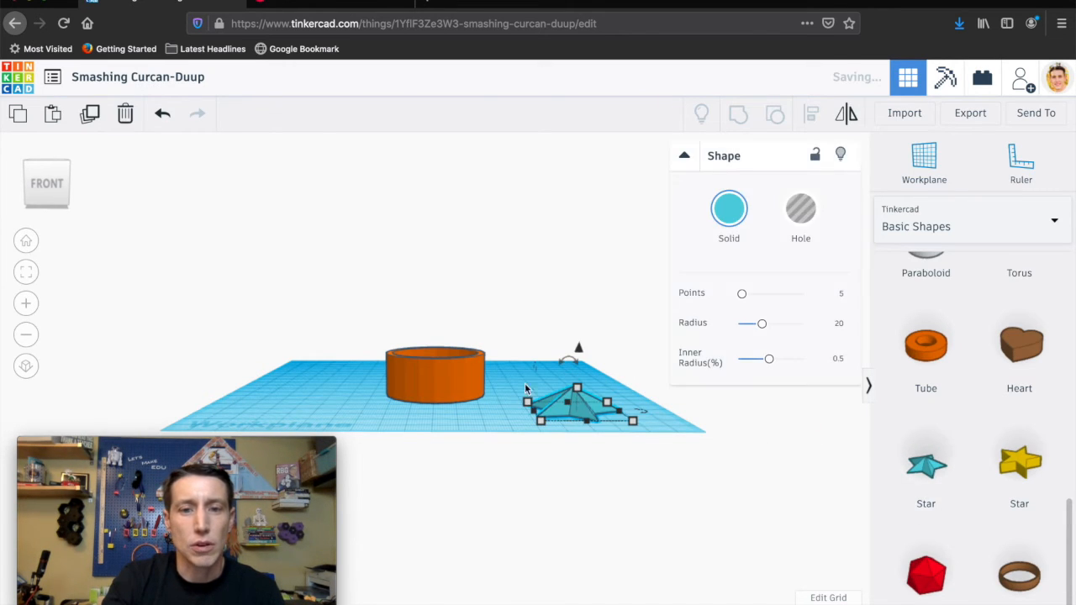
mouse_move(59, 186)
mouse_down()
mouse_move(47, 202)
mouse_move(54, 181)
mouse_move(59, 203)
mouse_up()
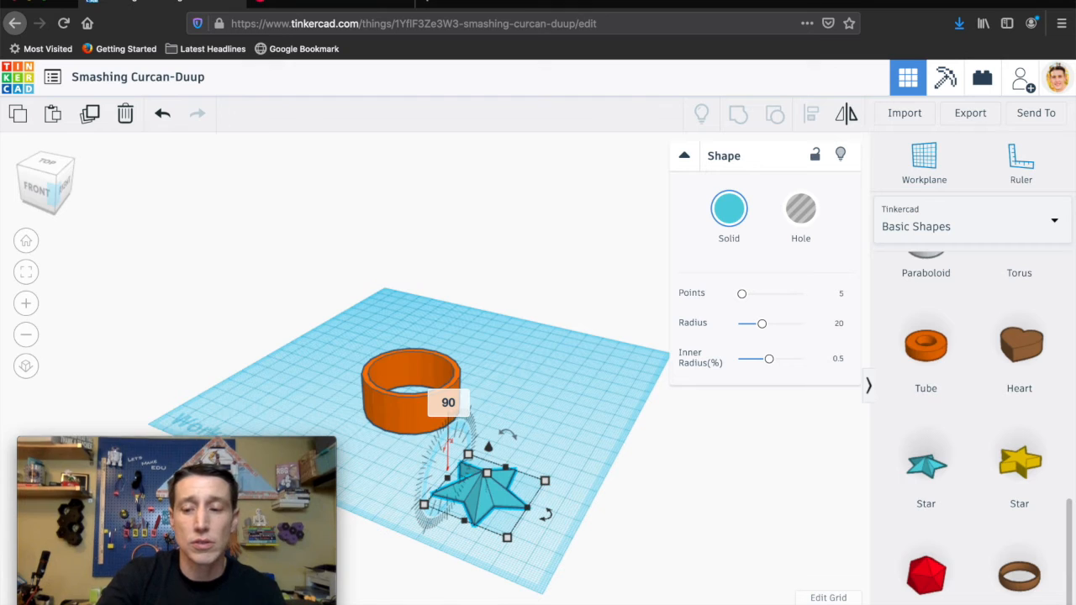
key(Return)
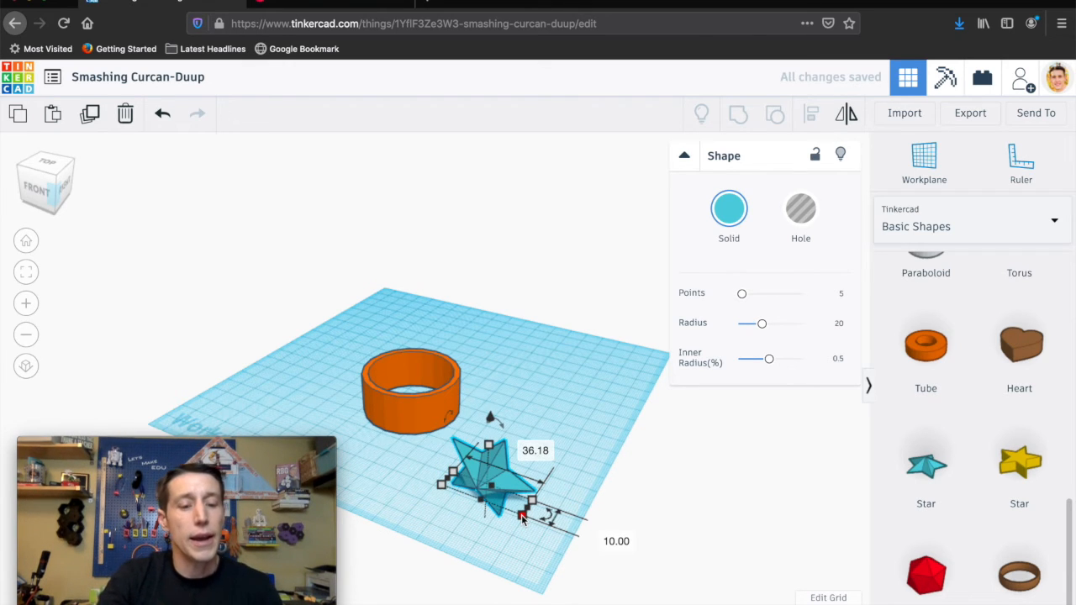
Shrink the upright star to about 16 wide, 2 thick and 28 tall.
drag(521, 519, 498, 496)
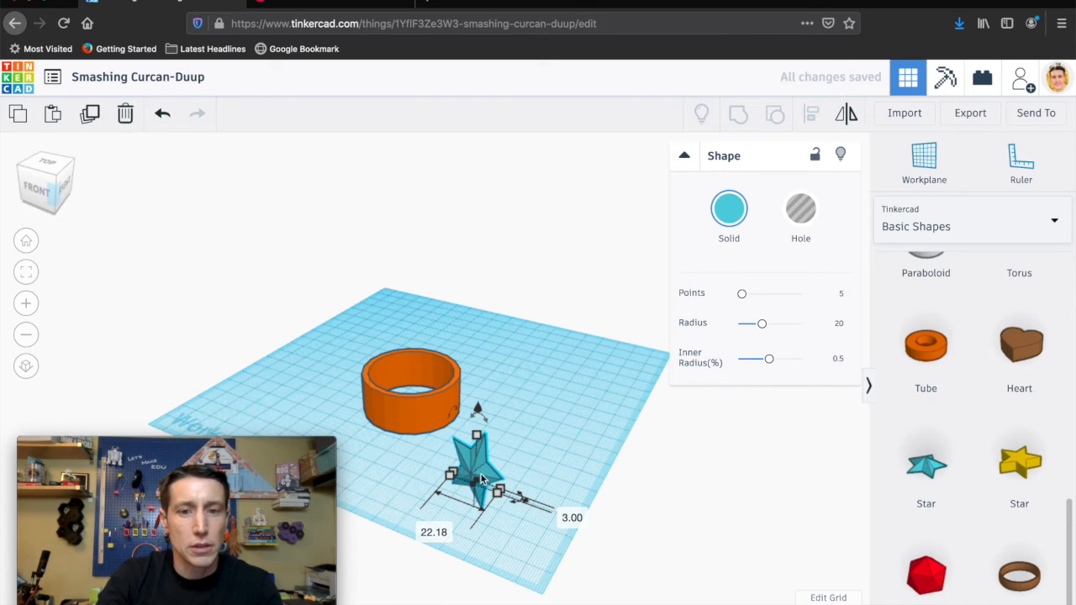
drag(477, 443, 476, 462)
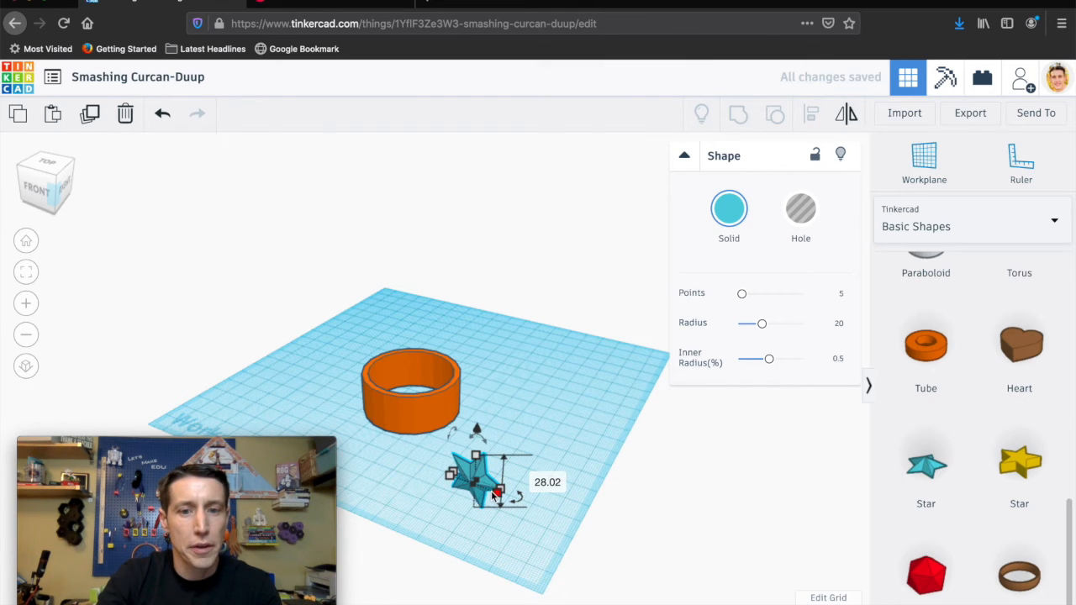
drag(497, 494, 483, 484)
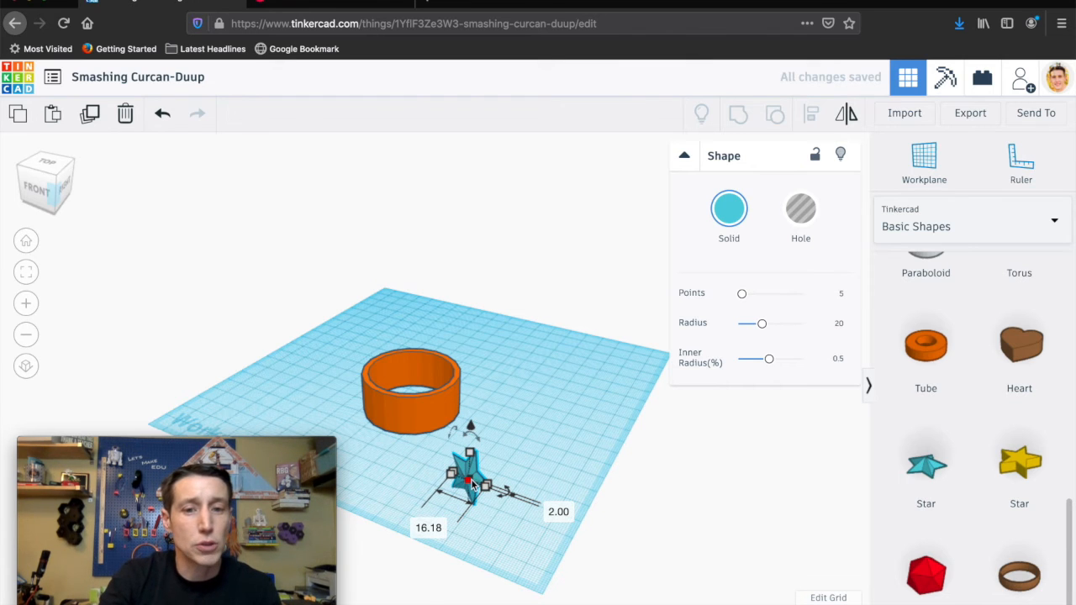
click(508, 455)
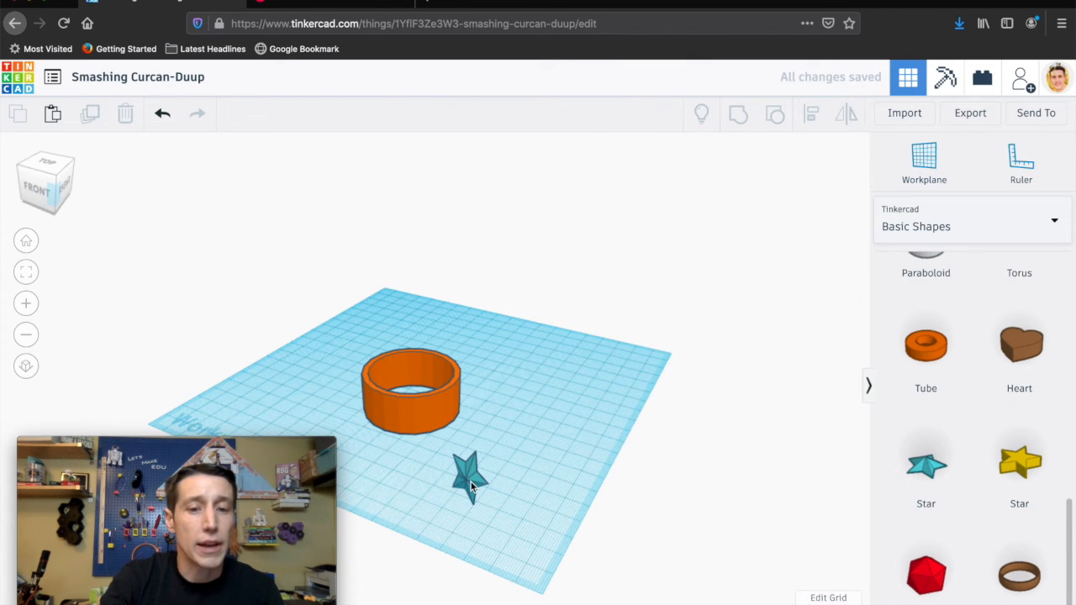
click(471, 482)
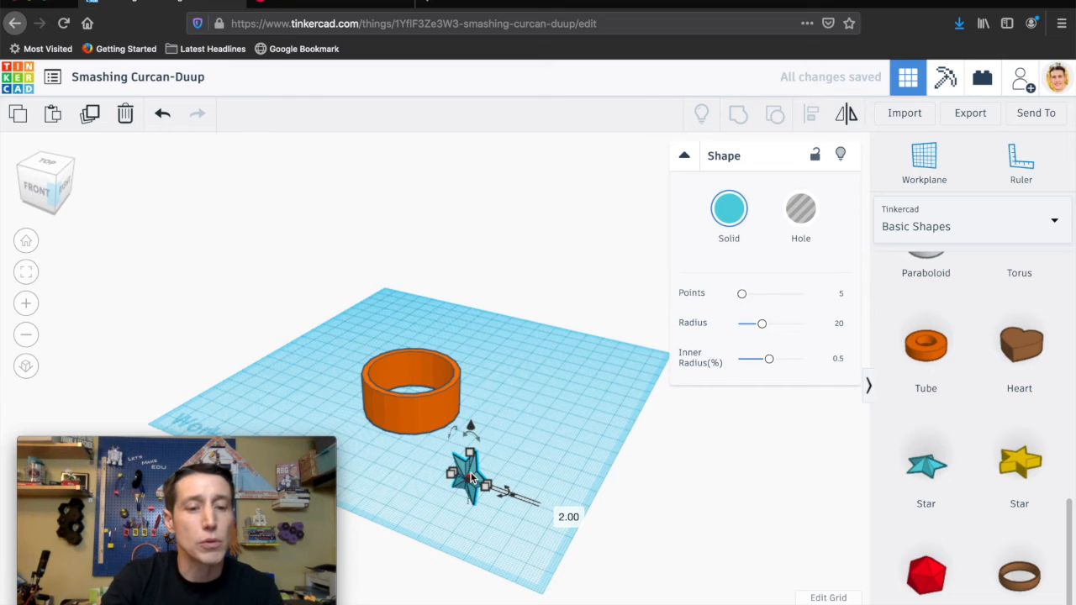
Move the star about -50 by -11 onto the ring's front face and bring its base near workplane level.
drag(471, 427, 475, 404)
drag(464, 455, 379, 410)
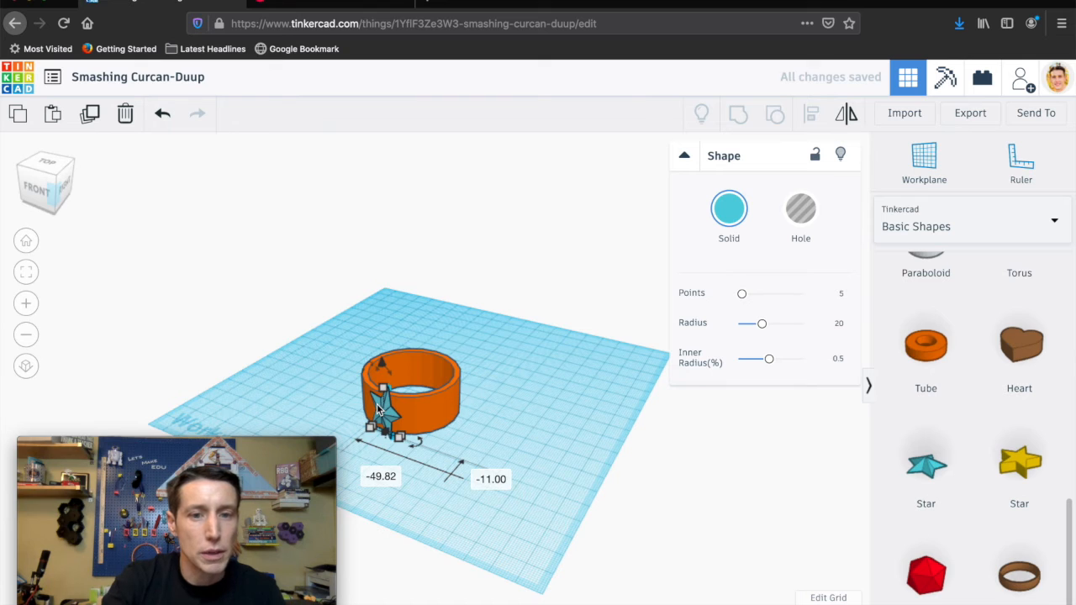
click(51, 195)
drag(365, 335, 365, 369)
click(366, 367)
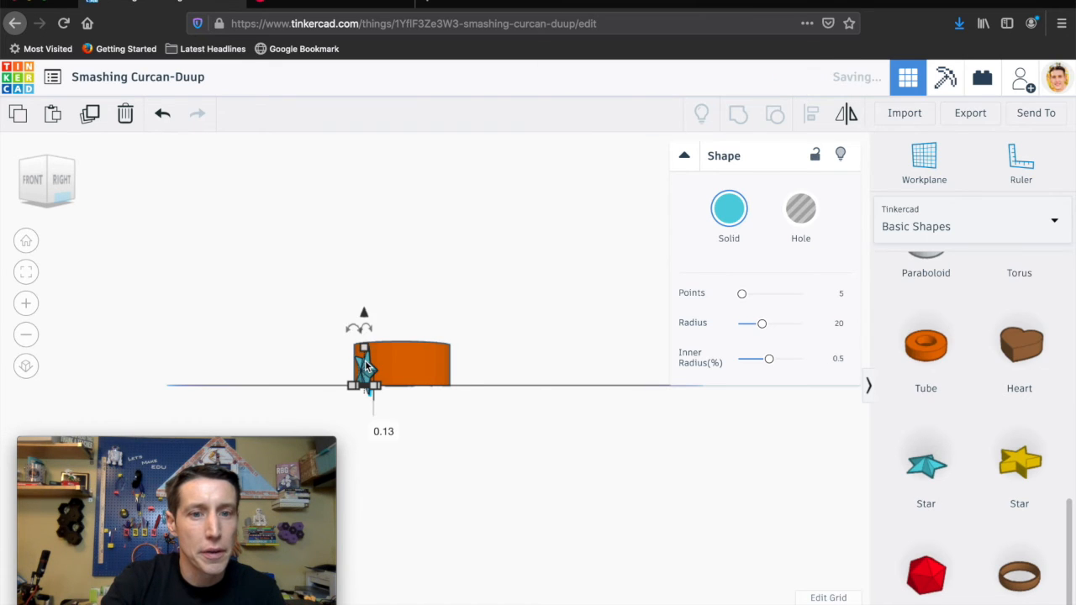
Reduce the star's height to 18 and raise it by 1 on the ring's front face.
drag(364, 314, 364, 348)
scroll(375, 357, up, 3)
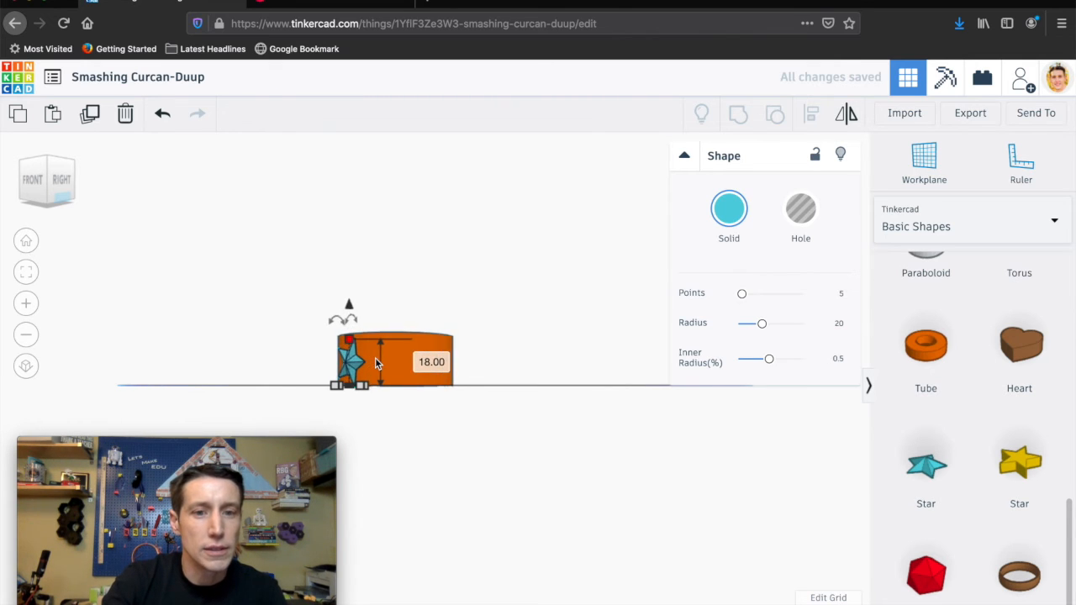
right_drag(375, 358, 238, 277)
drag(438, 292, 436, 288)
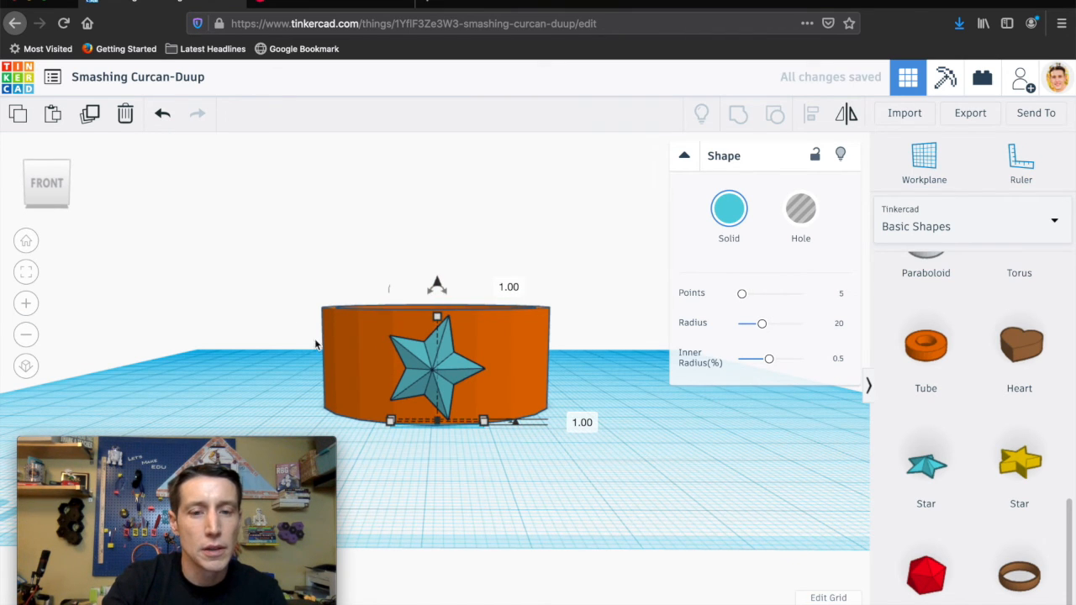
Examine from the front and the side how the star sits against the ring's curved outer wall.
click(325, 378)
click(55, 192)
drag(58, 194, 61, 195)
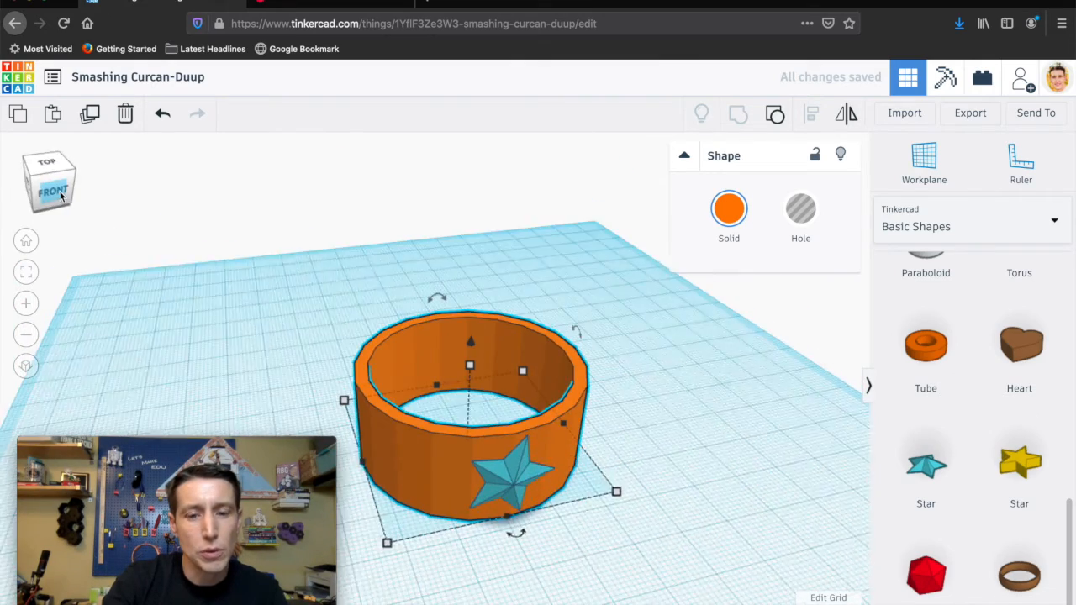
click(60, 195)
click(504, 466)
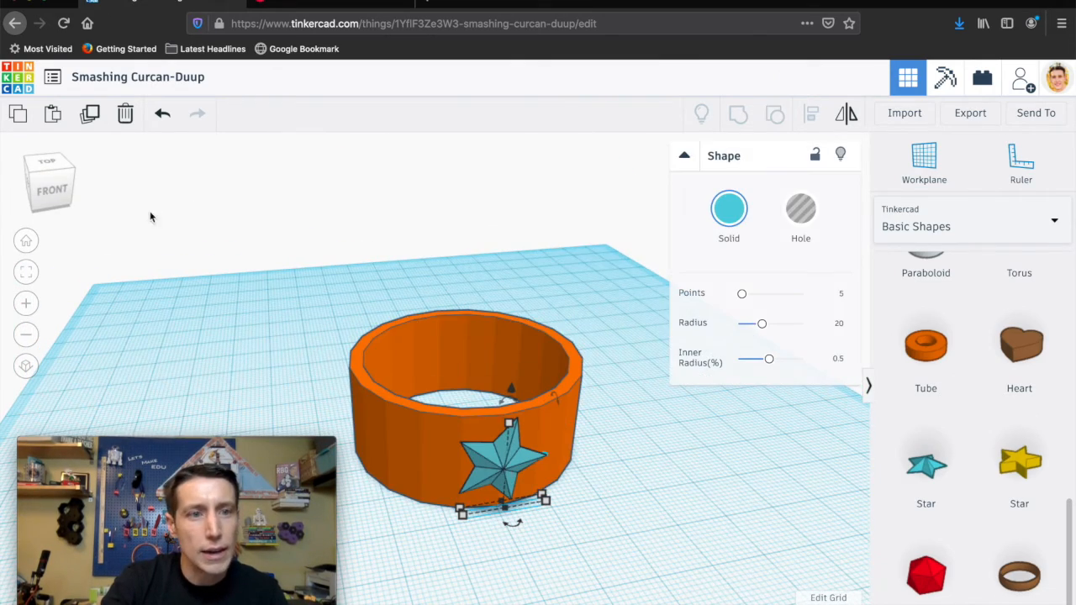
click(69, 193)
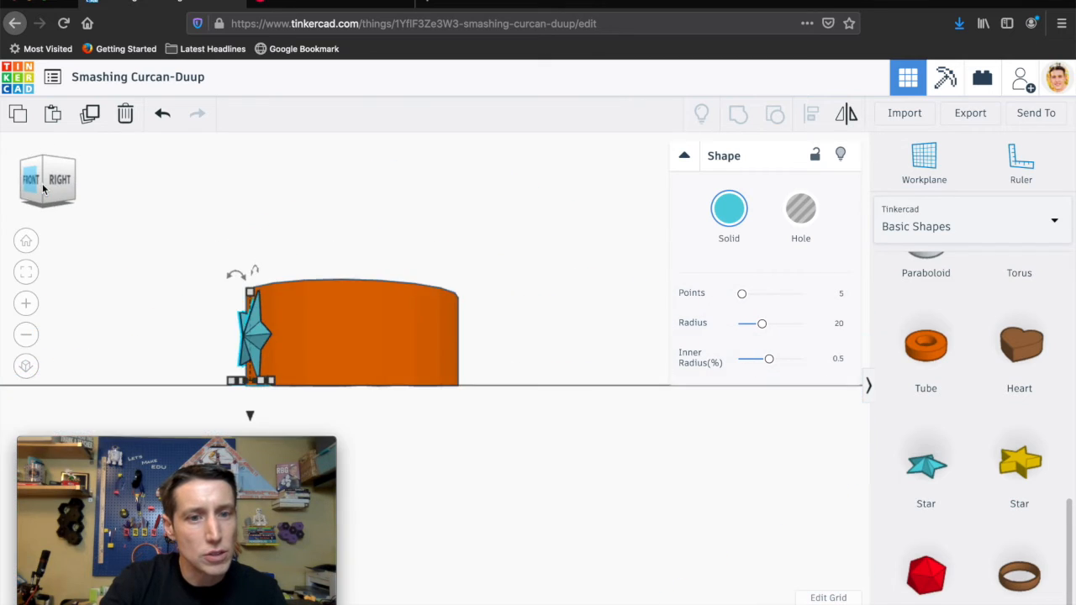
Fine-tune the star's width to 16 on the ring's front face, keeping its thickness at 2.
drag(43, 189, 40, 191)
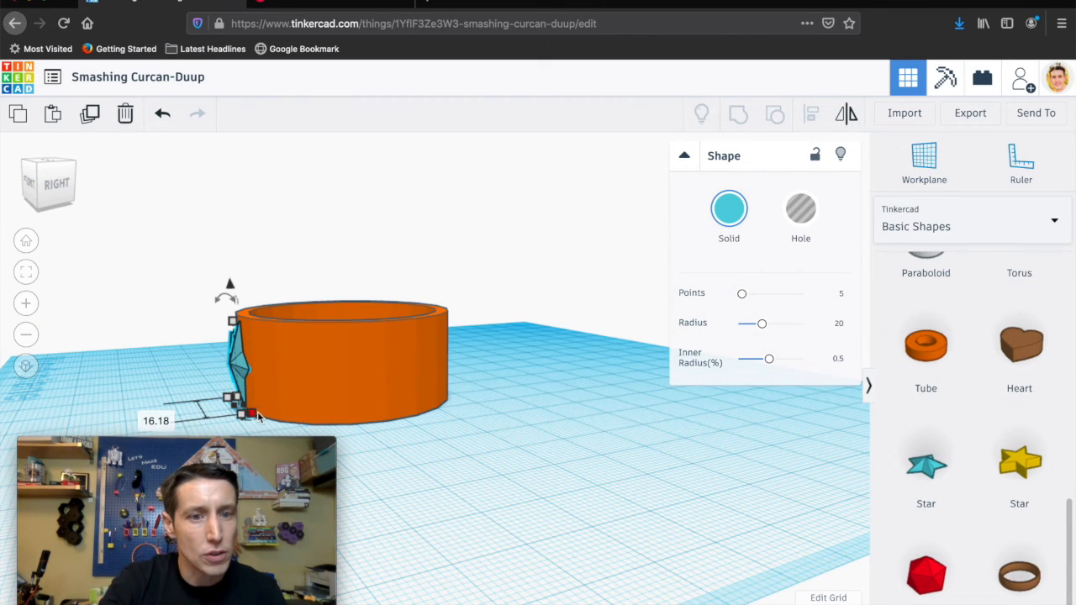
drag(252, 415, 267, 409)
click(32, 183)
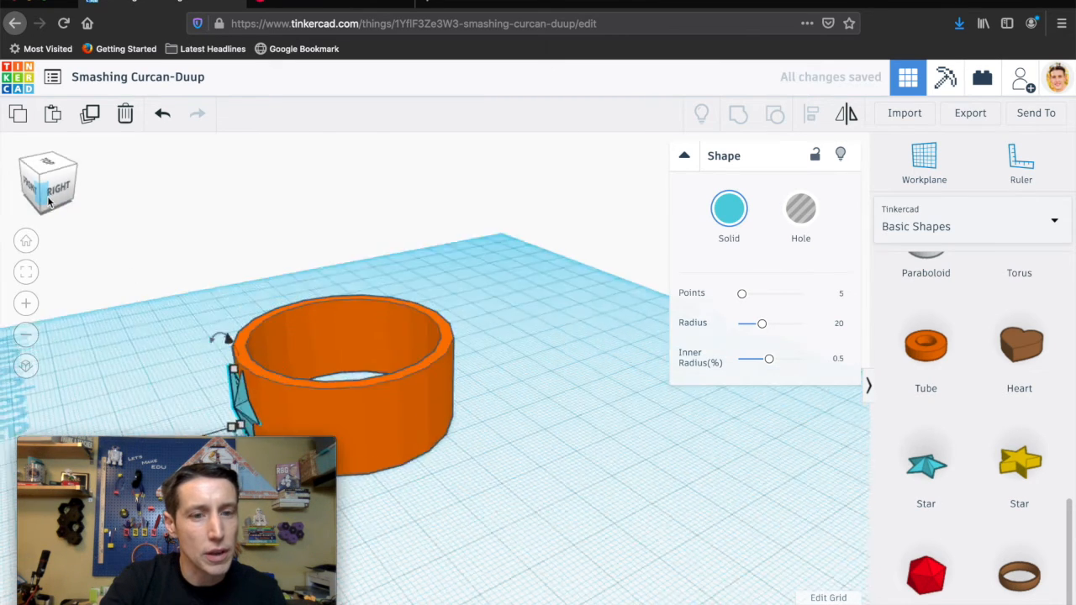
mouse_move(80, 196)
mouse_down()
mouse_move(87, 208)
mouse_move(74, 199)
mouse_up()
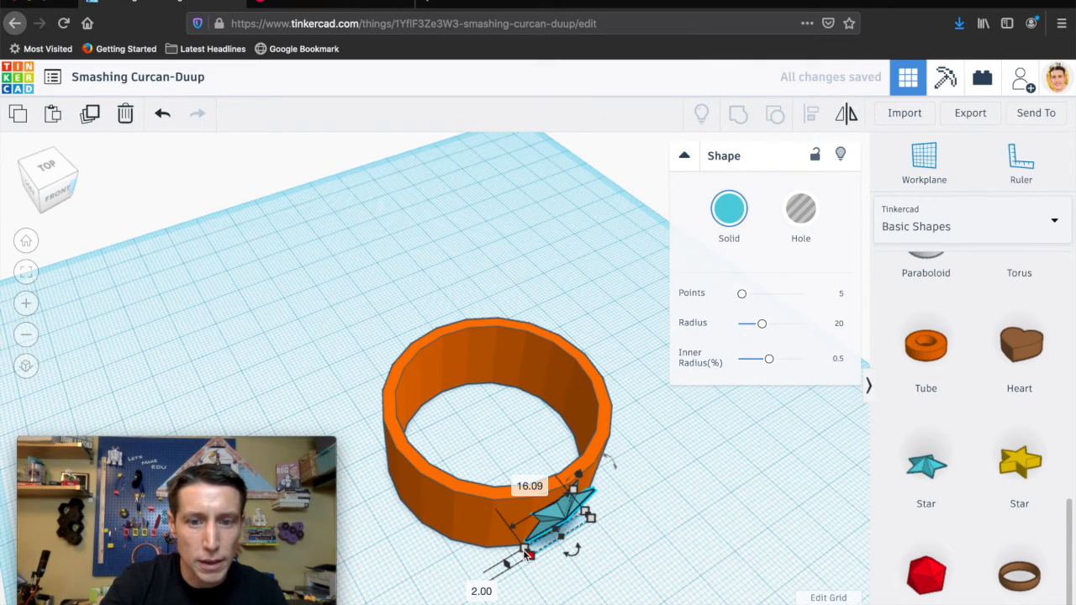
drag(527, 553, 519, 542)
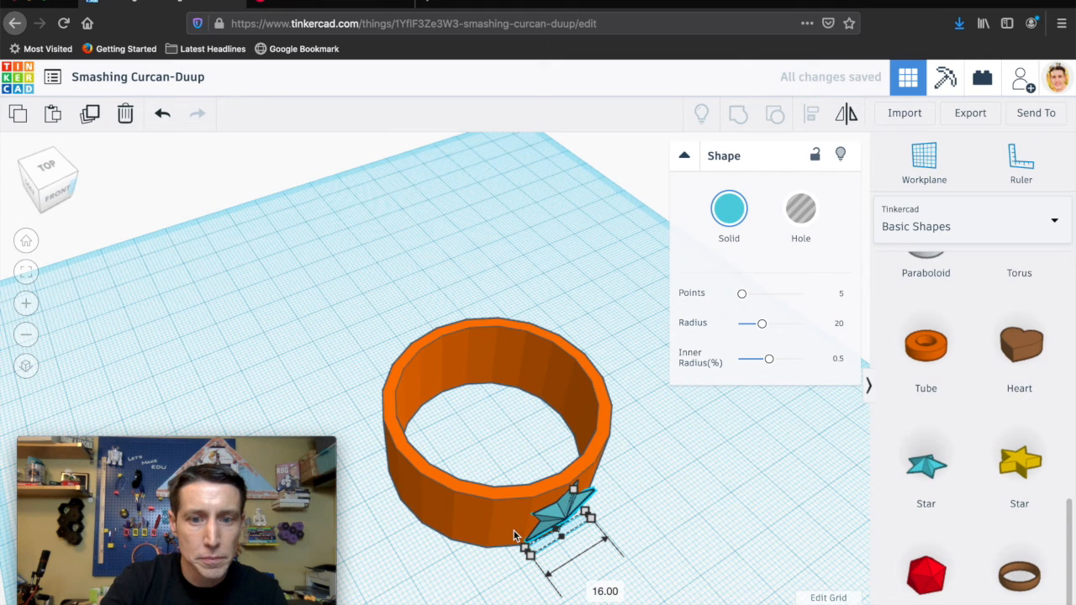
Examine from the side, front and above how the star sits against the ring's outer wall.
click(65, 189)
click(64, 186)
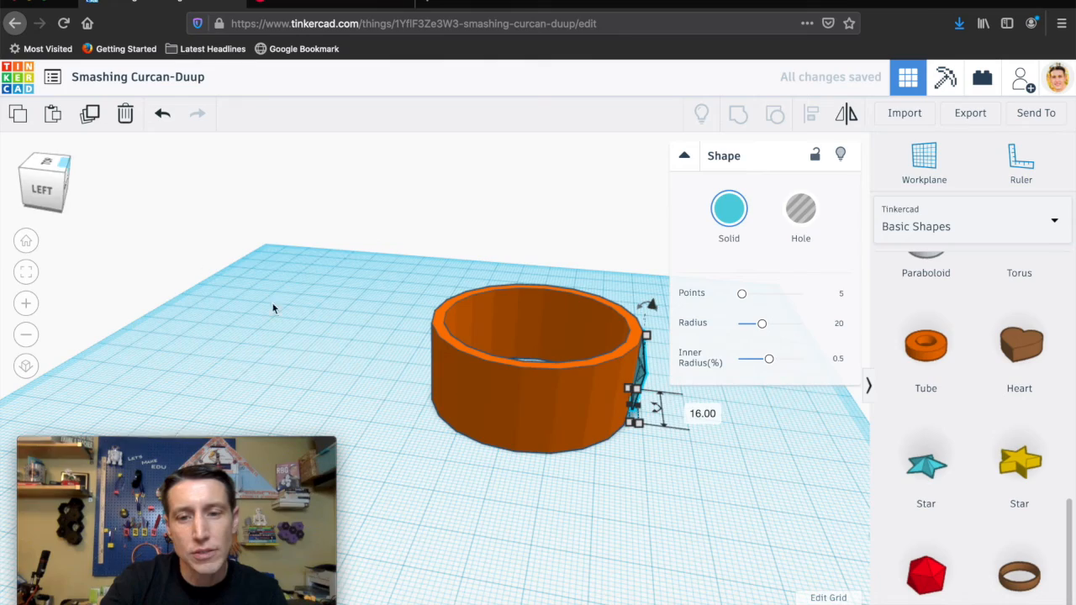
scroll(657, 429, up, 5)
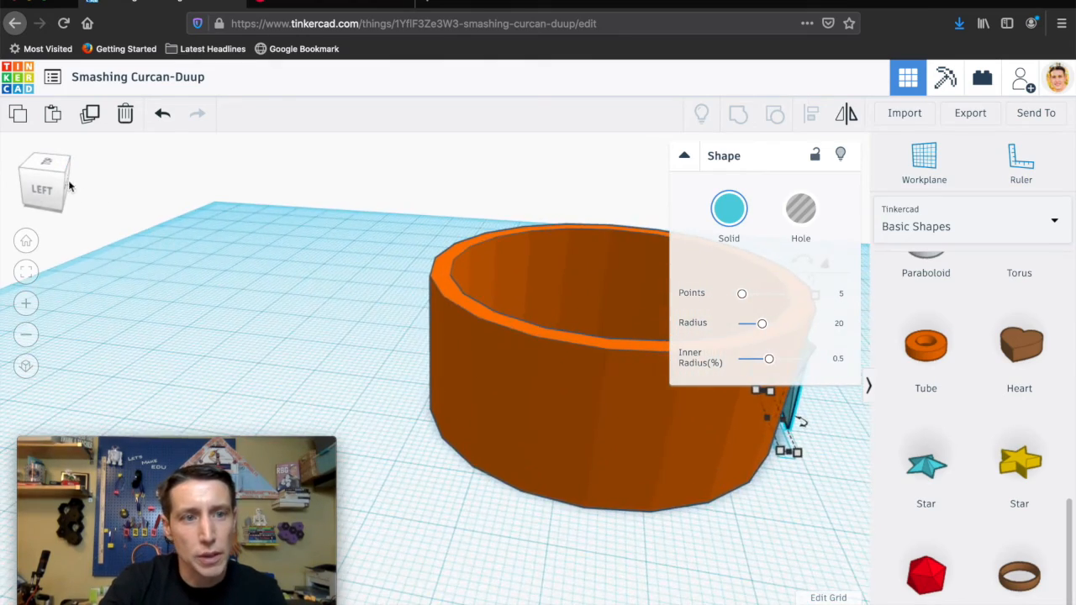
drag(66, 187, 44, 185)
click(43, 185)
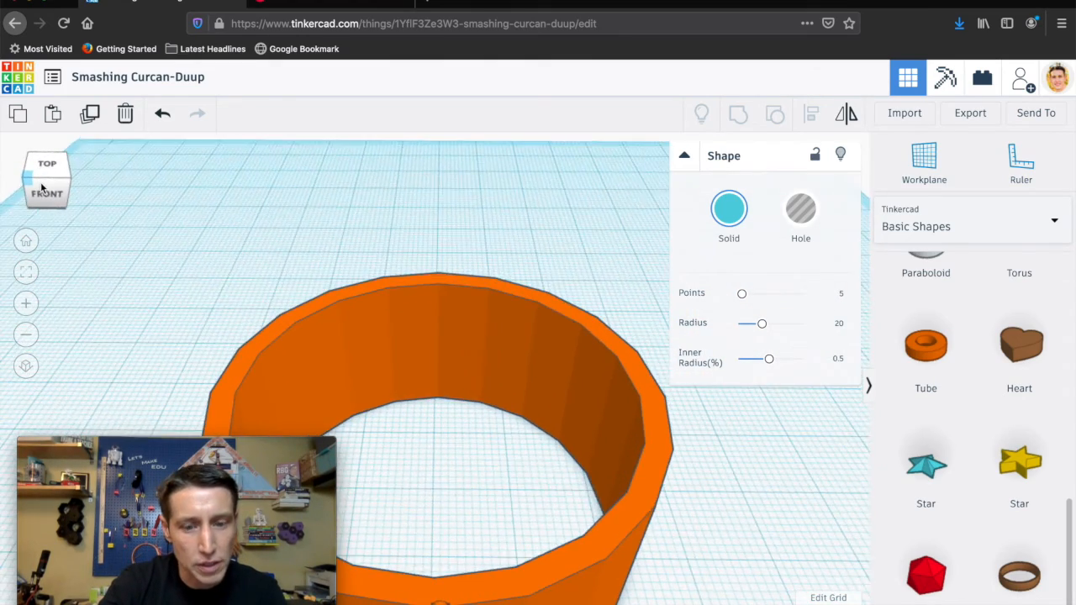
click(41, 187)
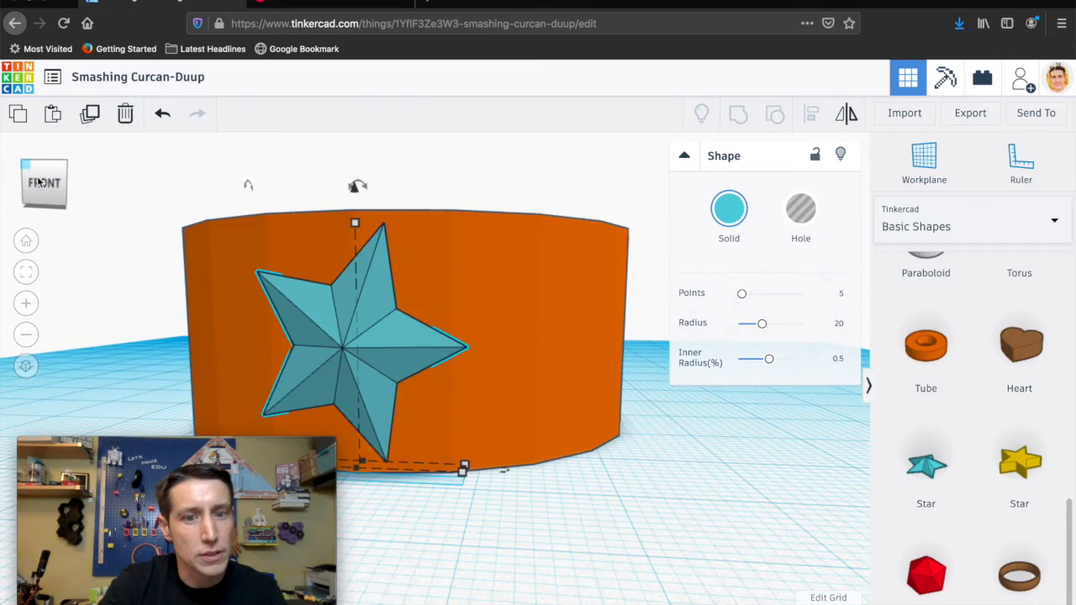
drag(38, 185, 34, 184)
click(33, 183)
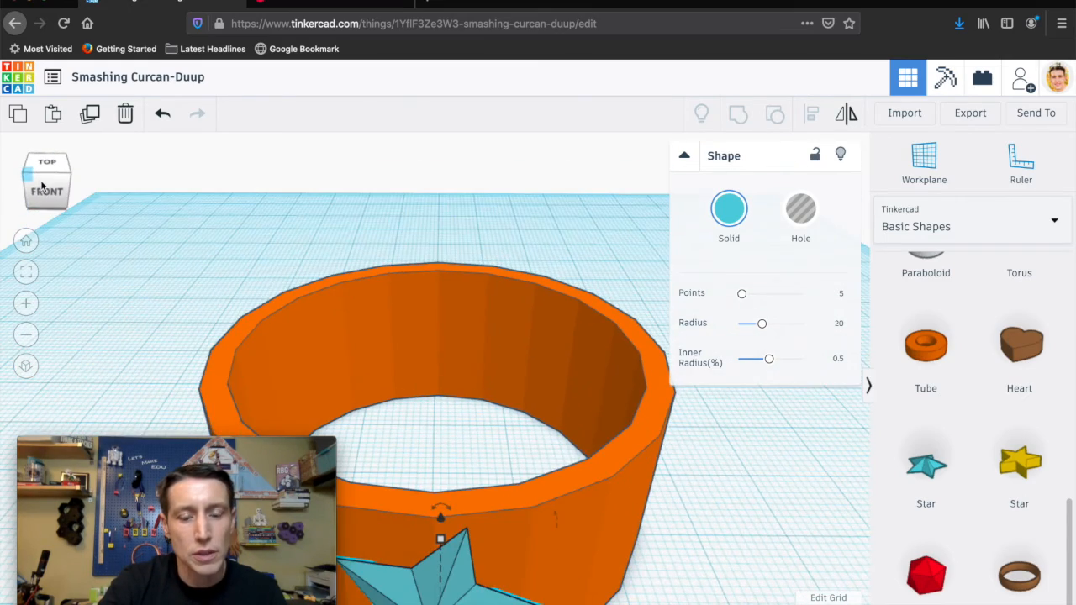
scroll(384, 390, down, 5)
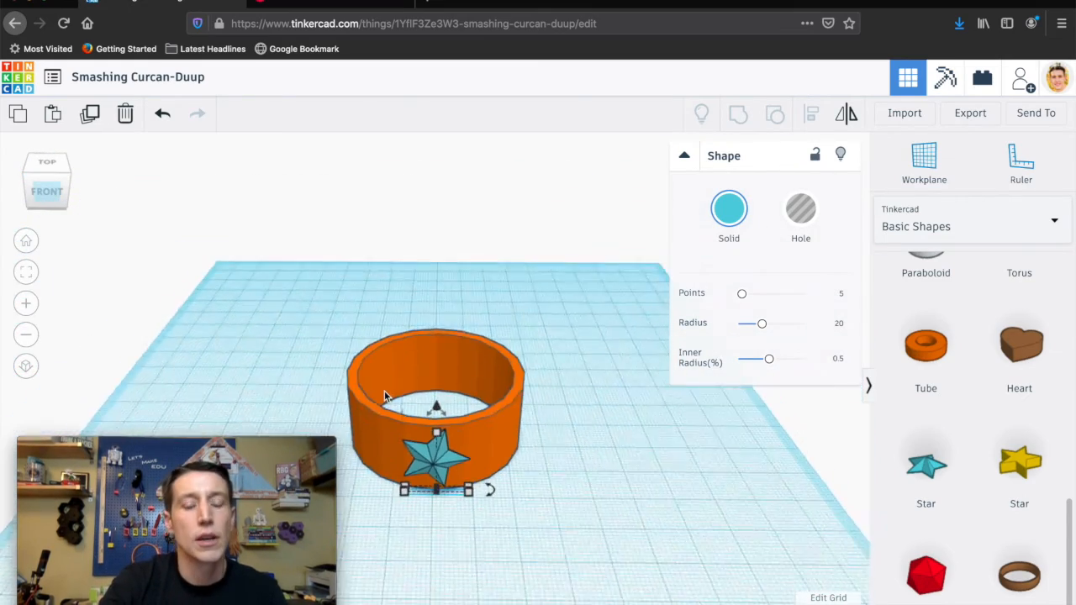
Group the ring and the star into one shape and select the grouped result.
drag(331, 331, 541, 501)
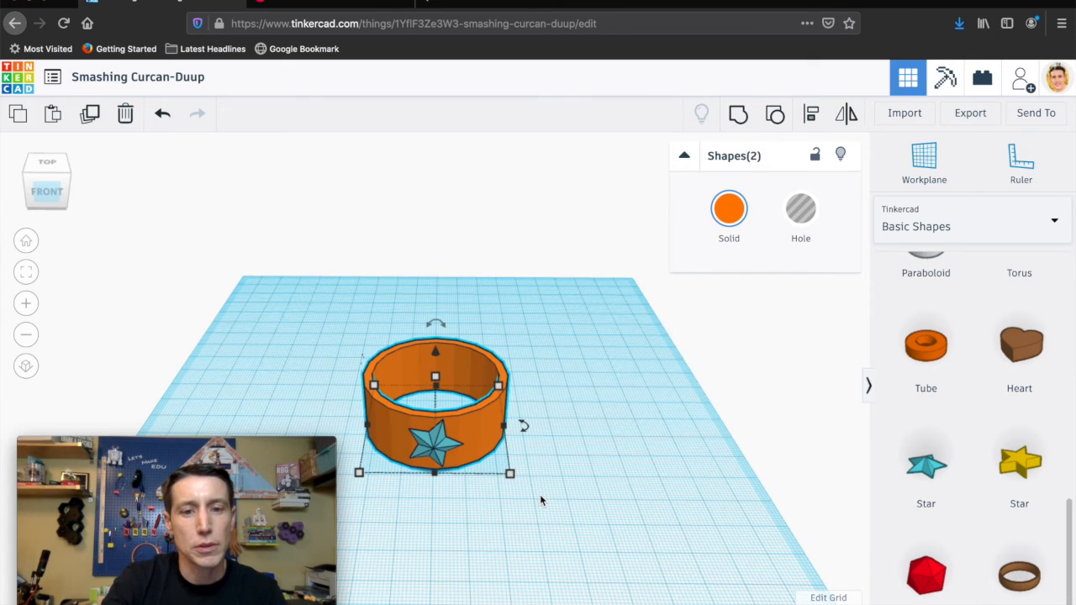
click(739, 117)
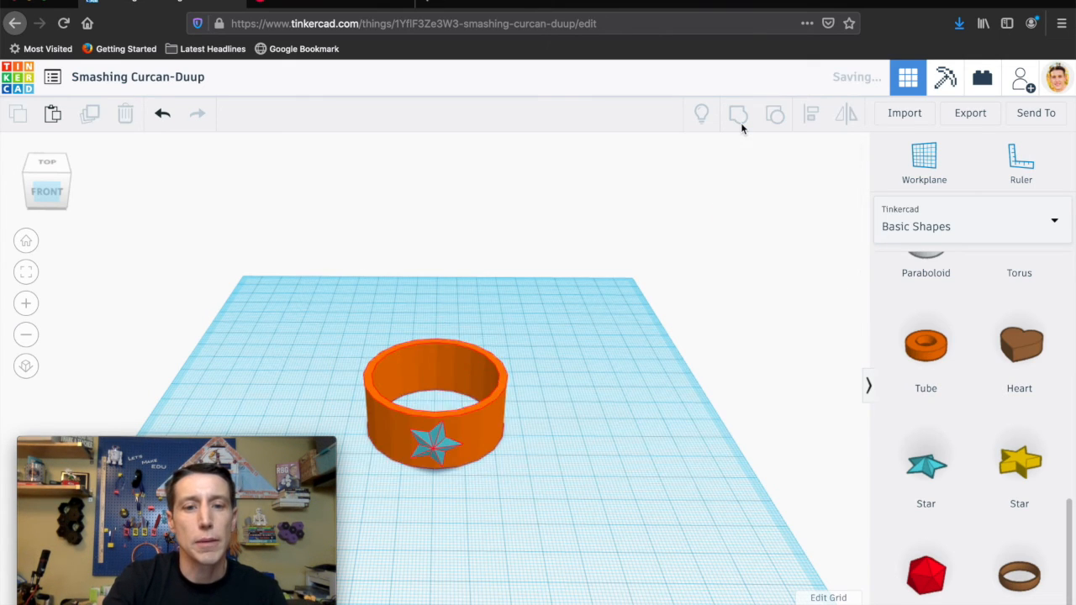
click(642, 444)
click(480, 438)
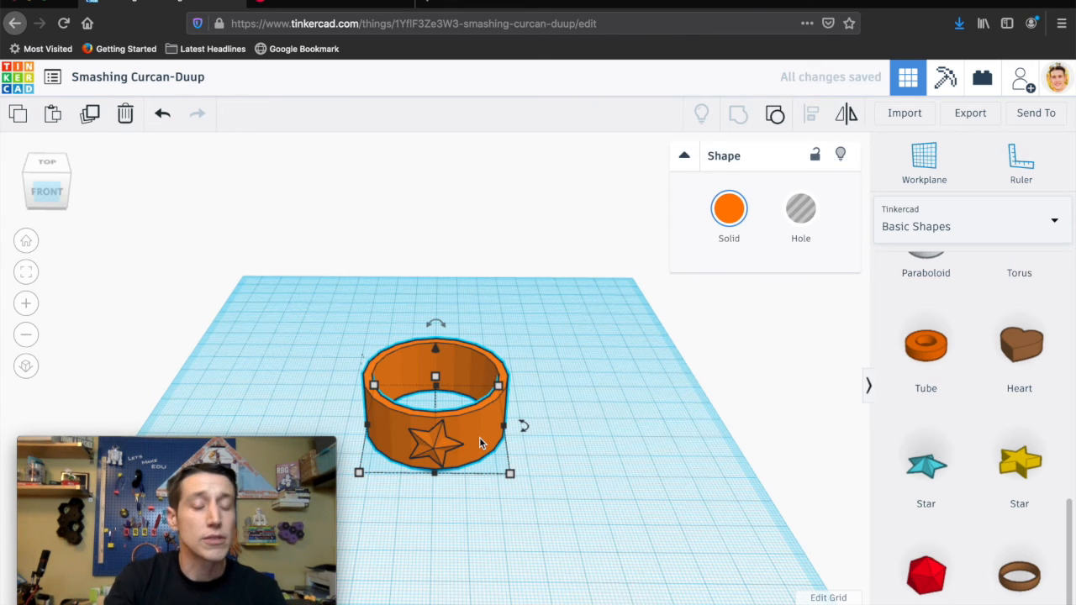
mouse_move(435, 394)
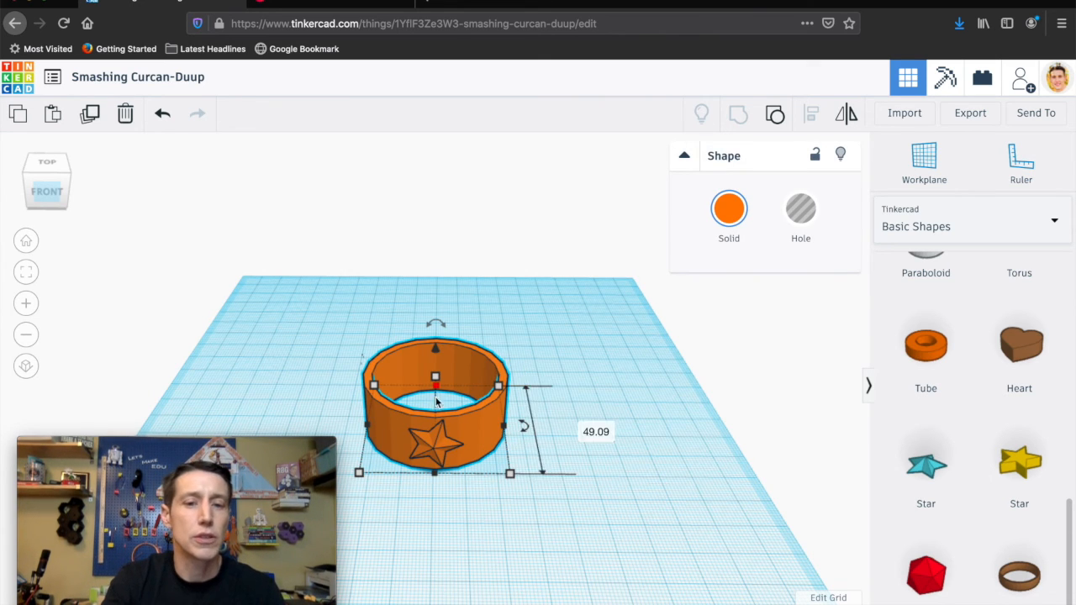
Recolour the grouped ring light orange, and switch it to Multicolor to restore each part's own colour.
click(729, 209)
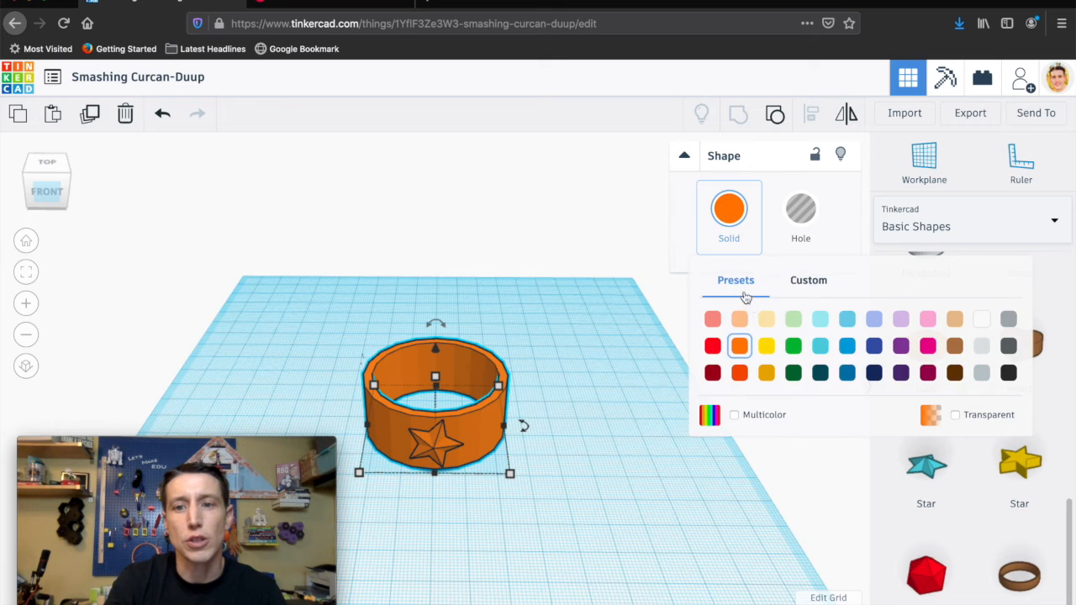
click(740, 318)
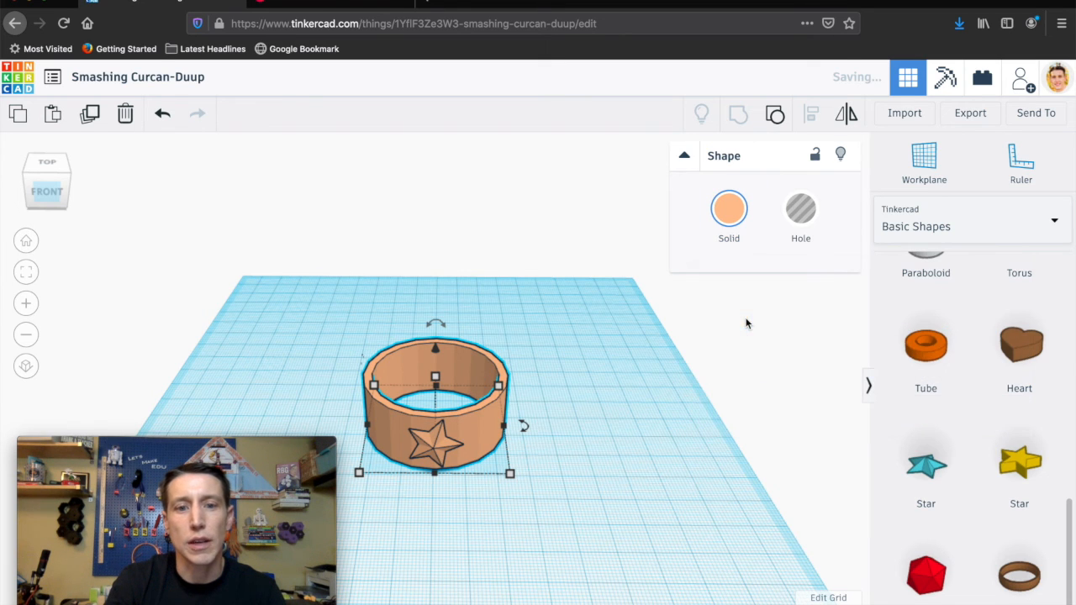
click(732, 220)
click(711, 415)
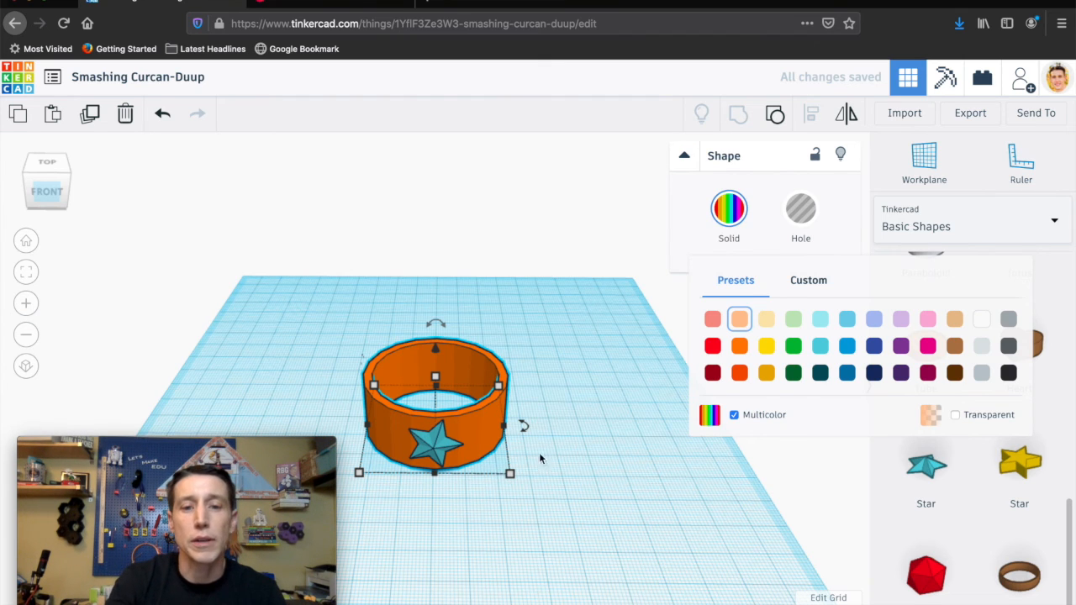
click(583, 518)
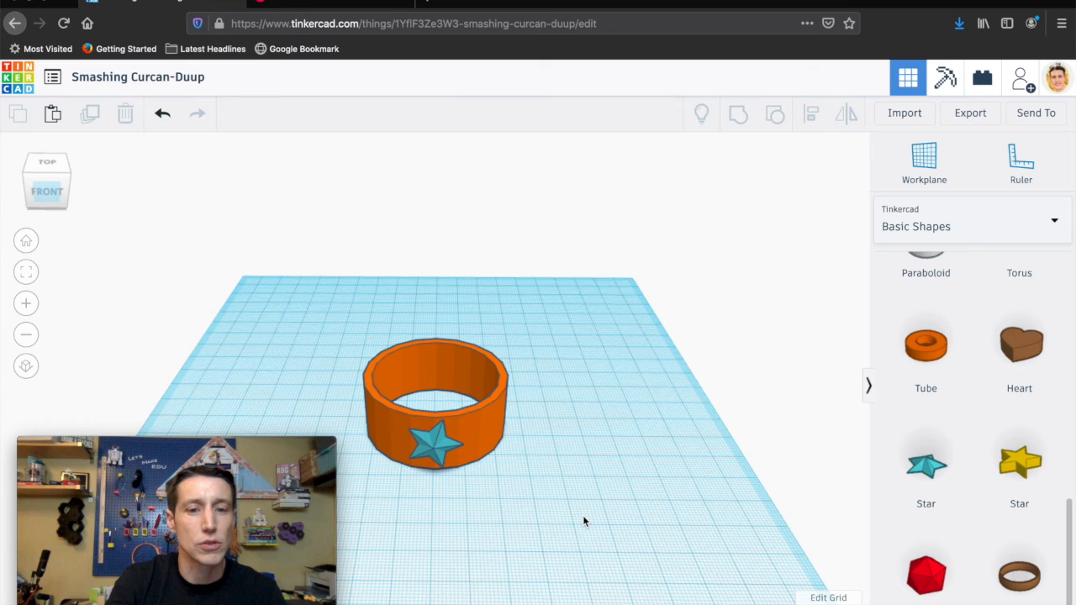
Rename the design as "napkin holder".
click(151, 74)
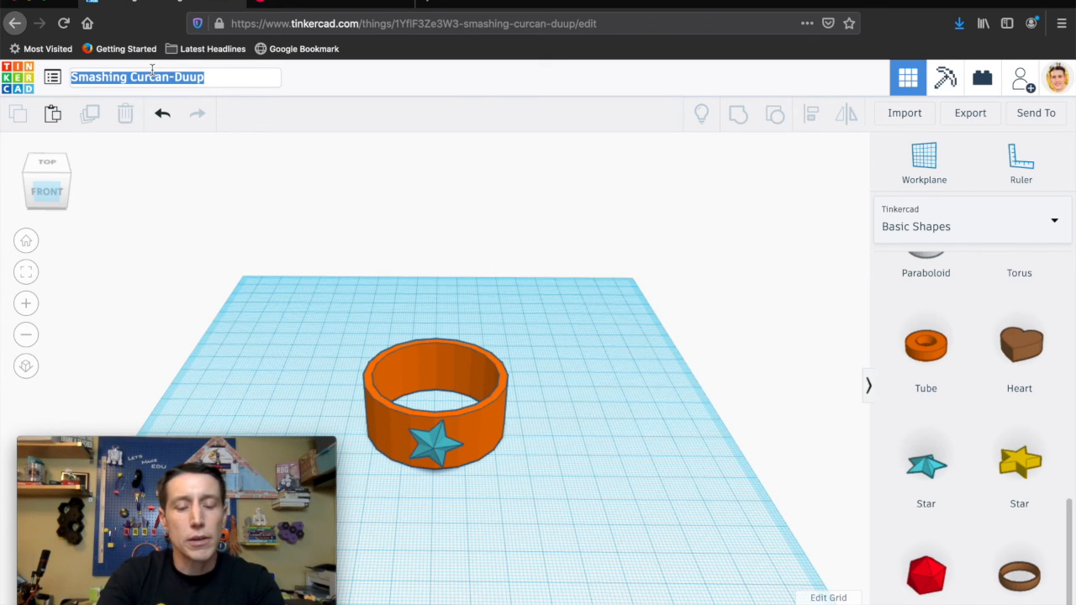
text(napkin)
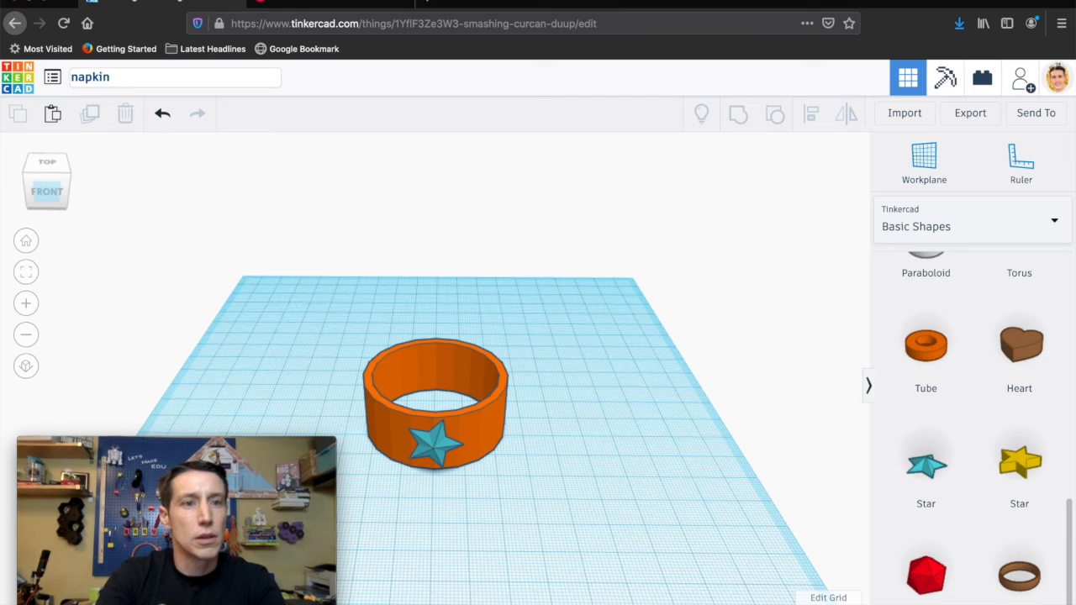
text( holder)
click(547, 179)
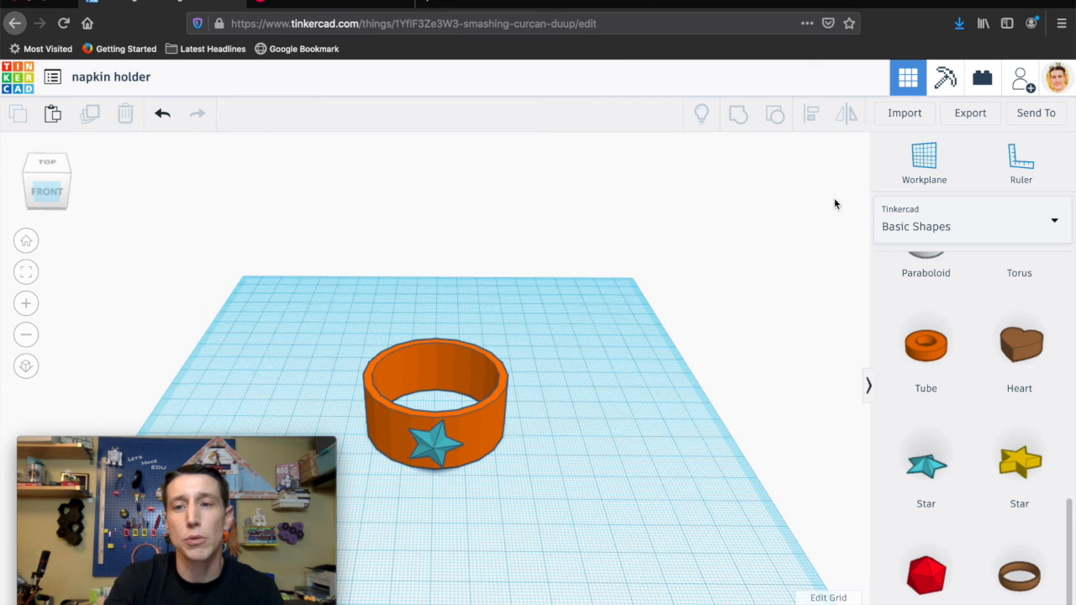
Export everything in the design as an STL file for 3D printing and save napkin holder.stl.
click(970, 114)
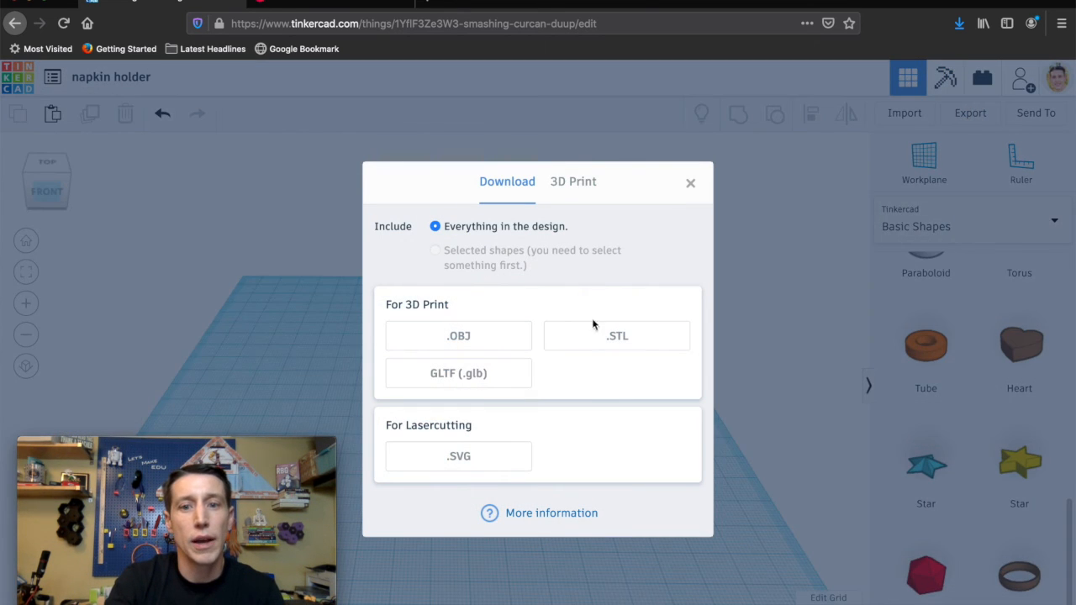
click(602, 341)
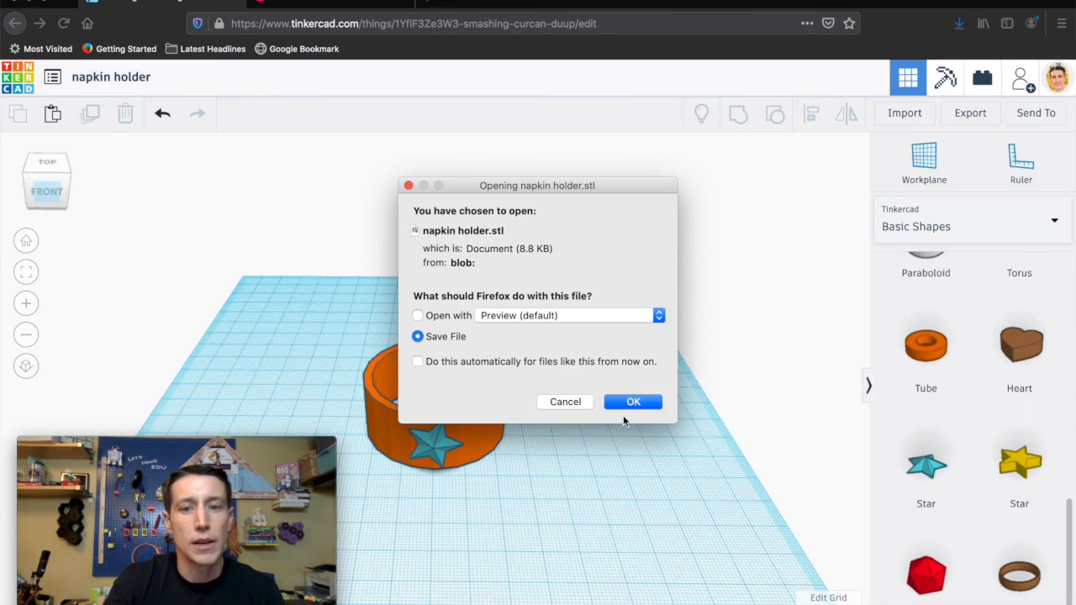
click(631, 403)
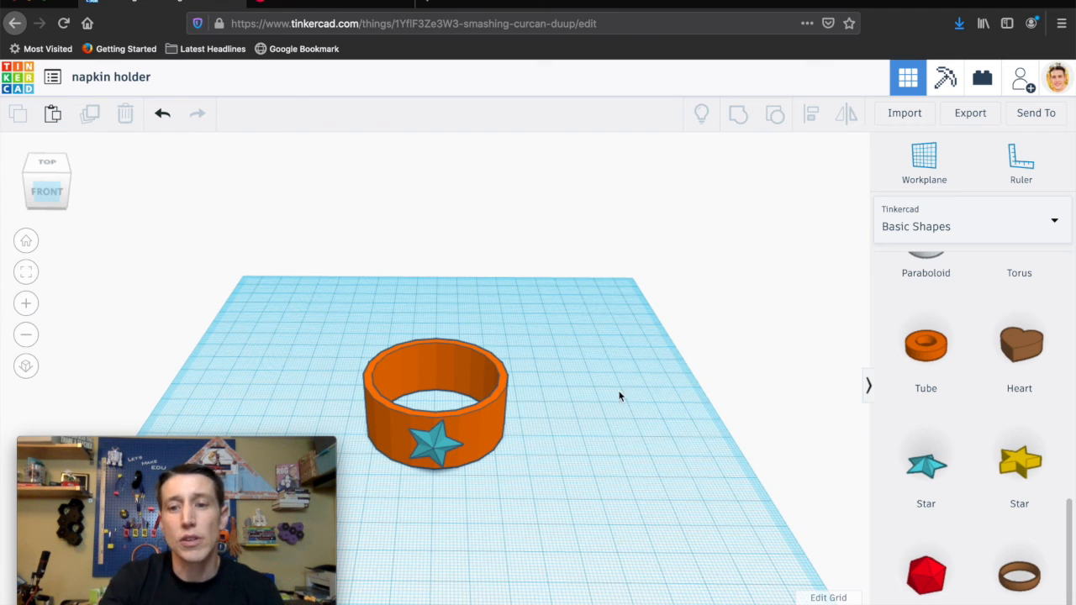
drag(57, 189, 64, 183)
click(64, 186)
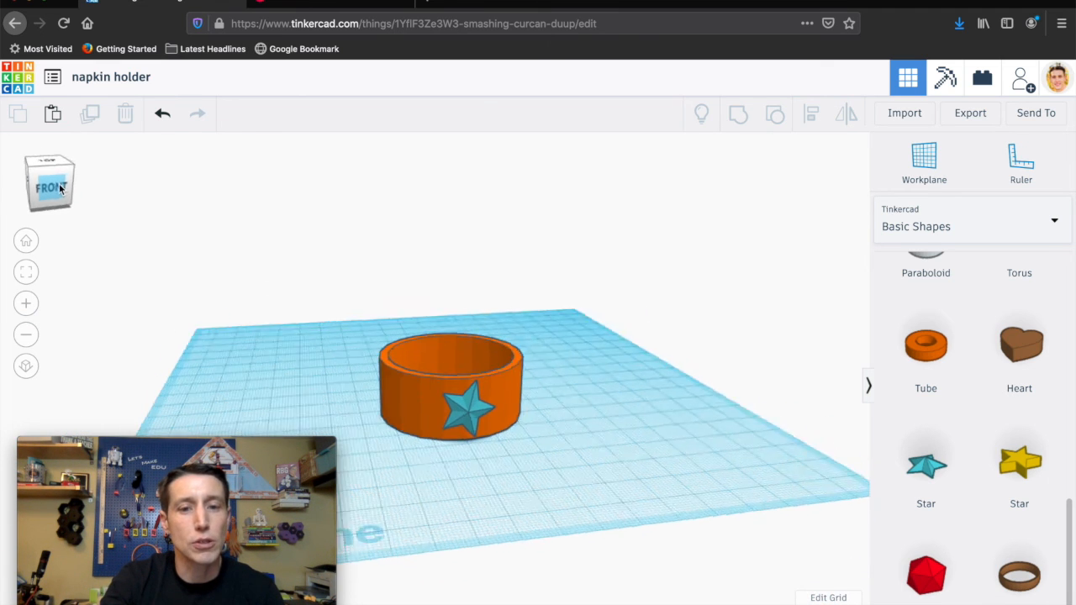